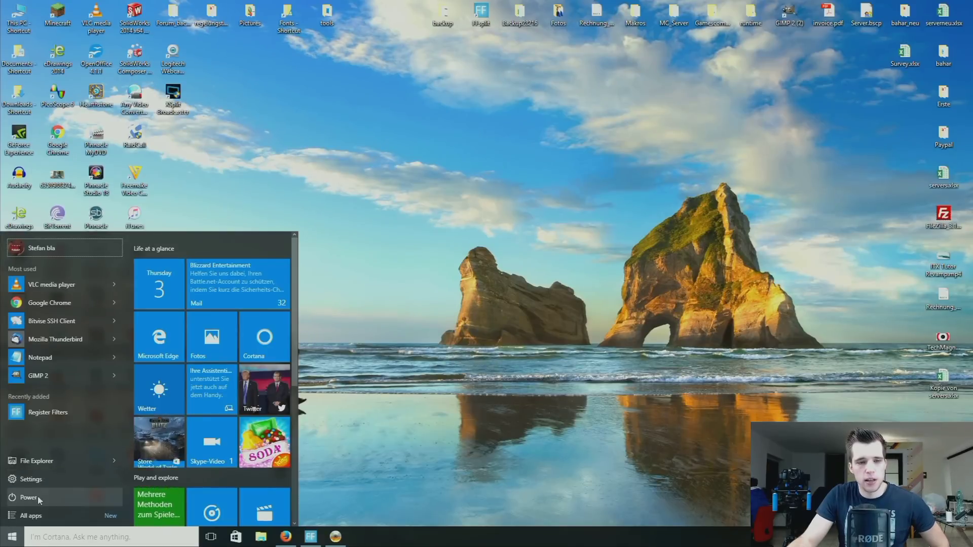
Step: Open File Explorer and browse to the windows.old folder on Local Disk (C:) to examine its contents
{"action": "left_click", "coordinate": [36, 461]}
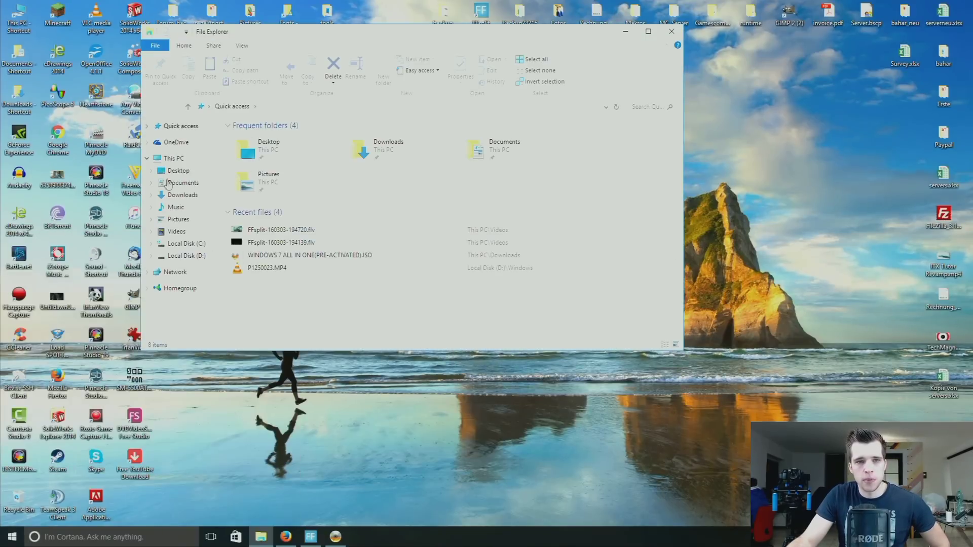
{"action": "left_click", "coordinate": [162, 159]}
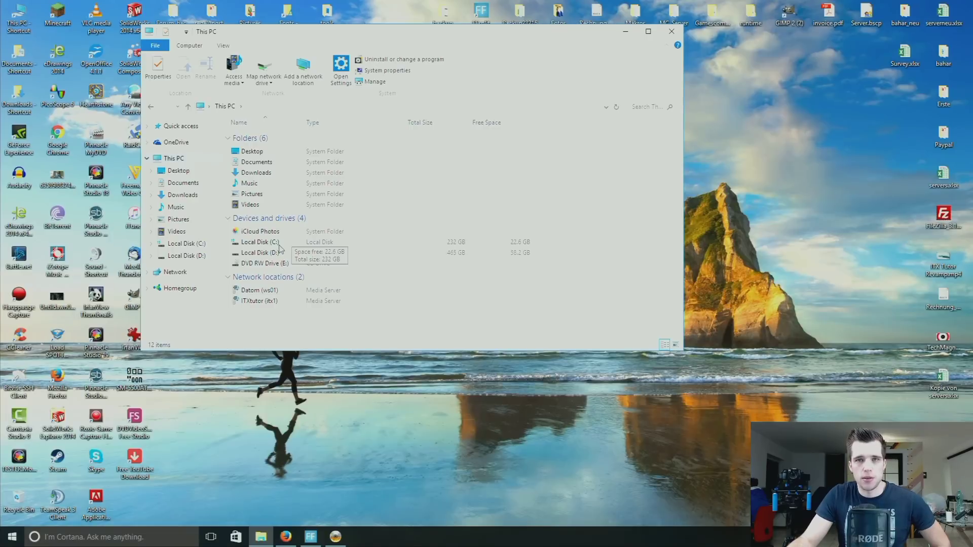
{"action": "double_click", "coordinate": [260, 242]}
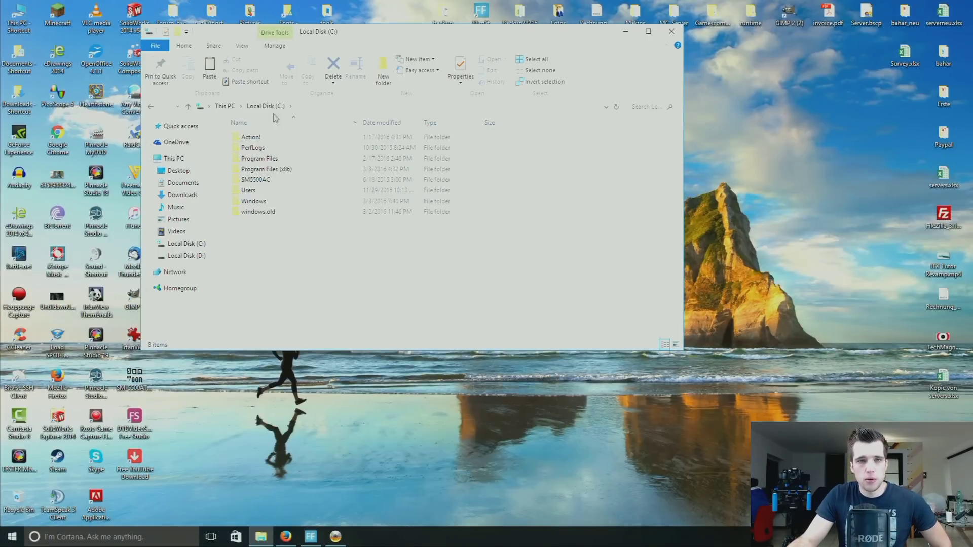
{"action": "left_click", "coordinate": [271, 215]}
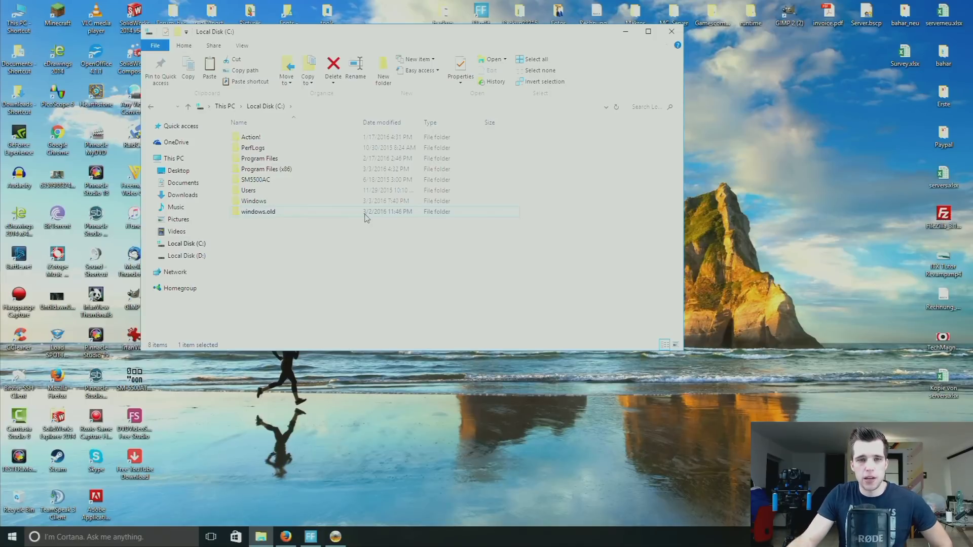
{"action": "double_click", "coordinate": [347, 212]}
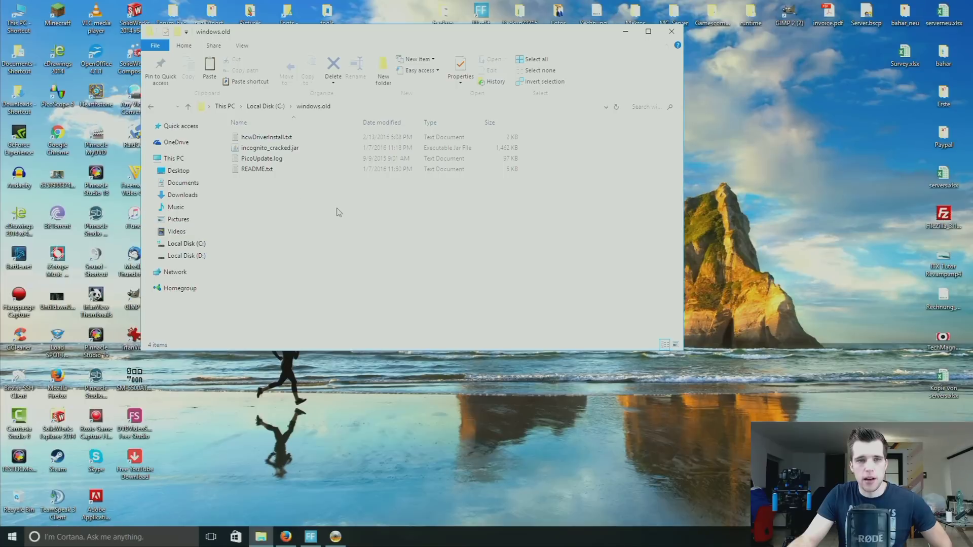
Step: Return to the root of Local Disk (C:), check the windows.old folder's details and close File Explorer
{"action": "left_click", "coordinate": [151, 106]}
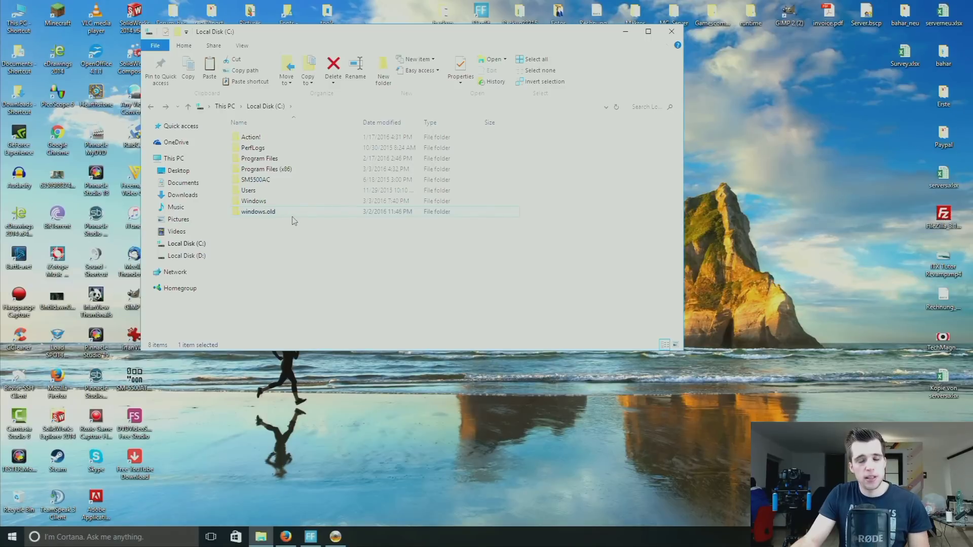
{"action": "mouse_move", "coordinate": [315, 219]}
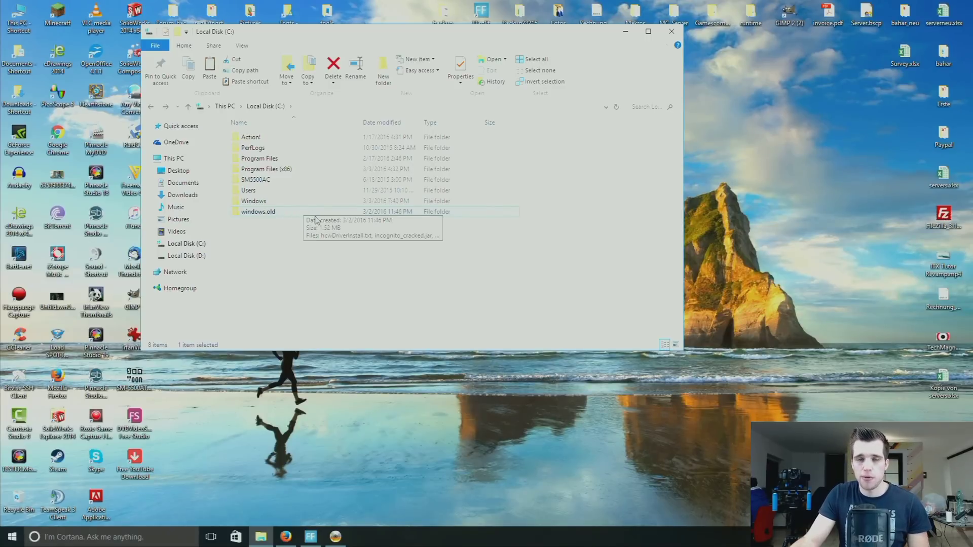
{"action": "left_click", "coordinate": [286, 251]}
{"action": "mouse_move", "coordinate": [350, 181]}
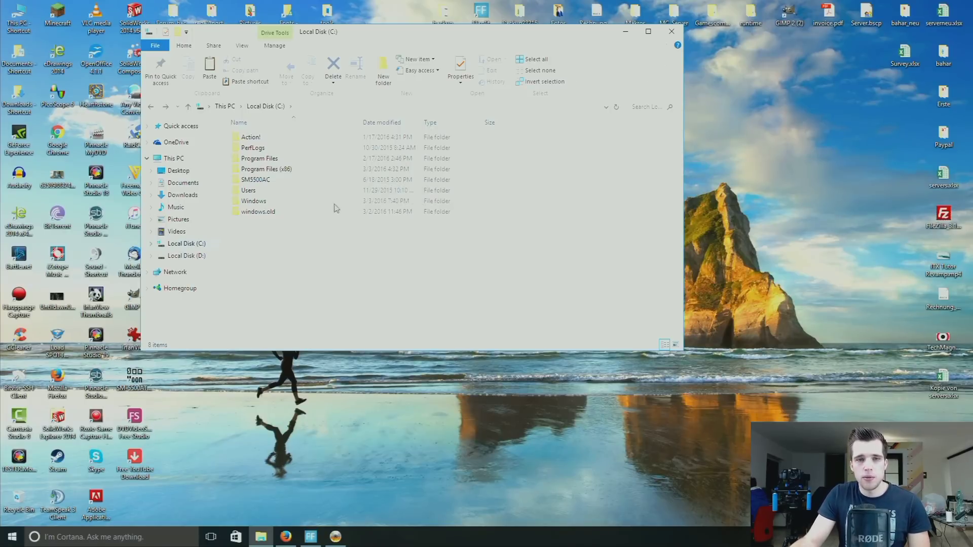
{"action": "left_click", "coordinate": [671, 31]}
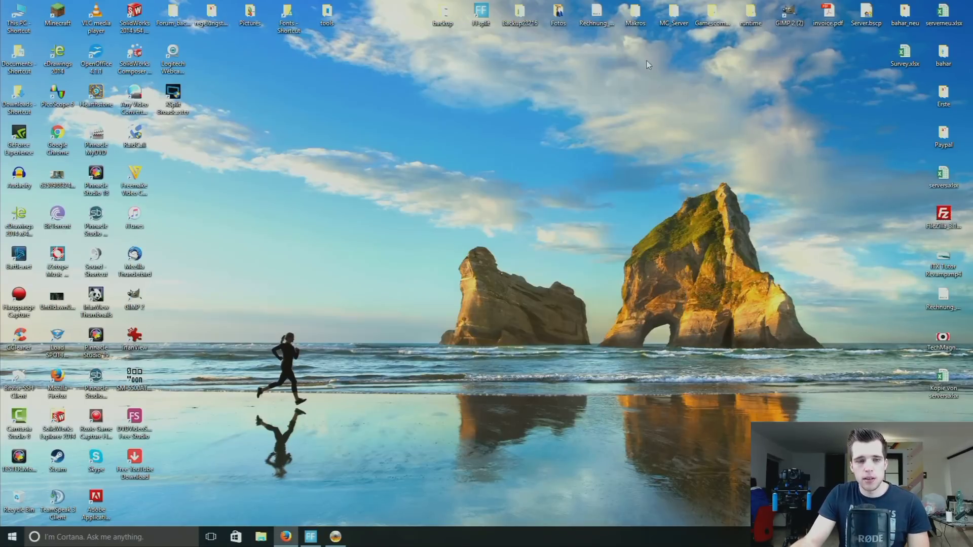
Step: Open the Recovery page of the Update & security settings
{"action": "left_click", "coordinate": [12, 537]}
{"action": "left_click", "coordinate": [47, 479]}
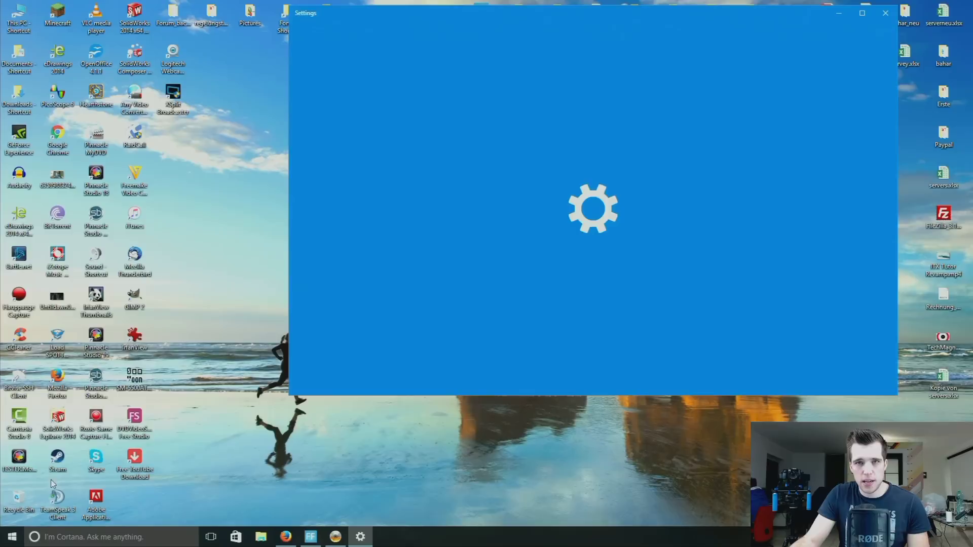
{"action": "left_click_drag", "start_coordinate": [384, 20], "coordinate": [304, 40]}
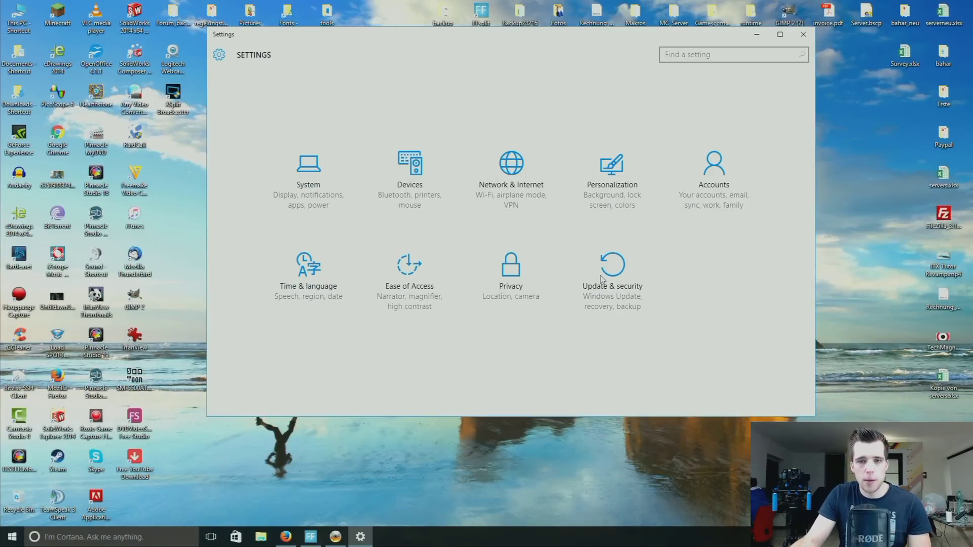
{"action": "left_click", "coordinate": [611, 289]}
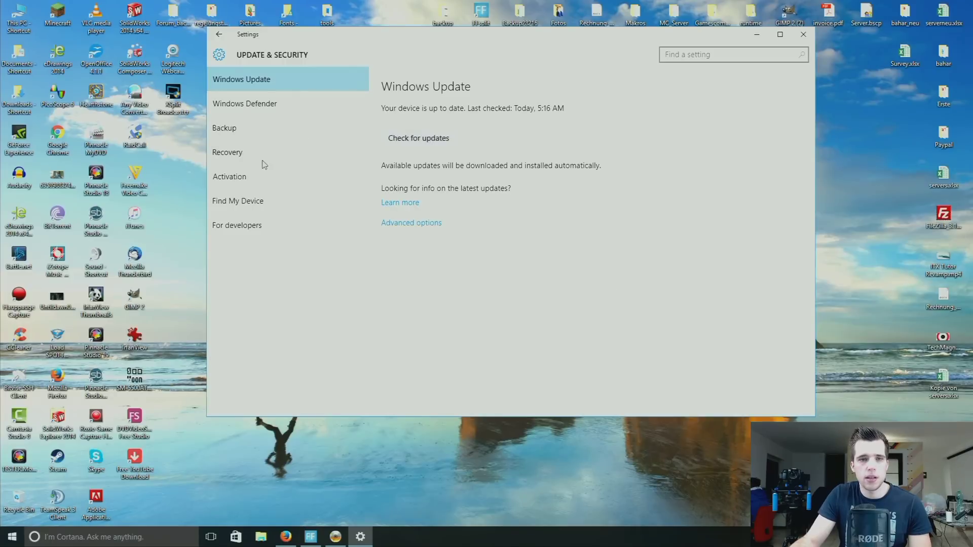
{"action": "left_click", "coordinate": [248, 154]}
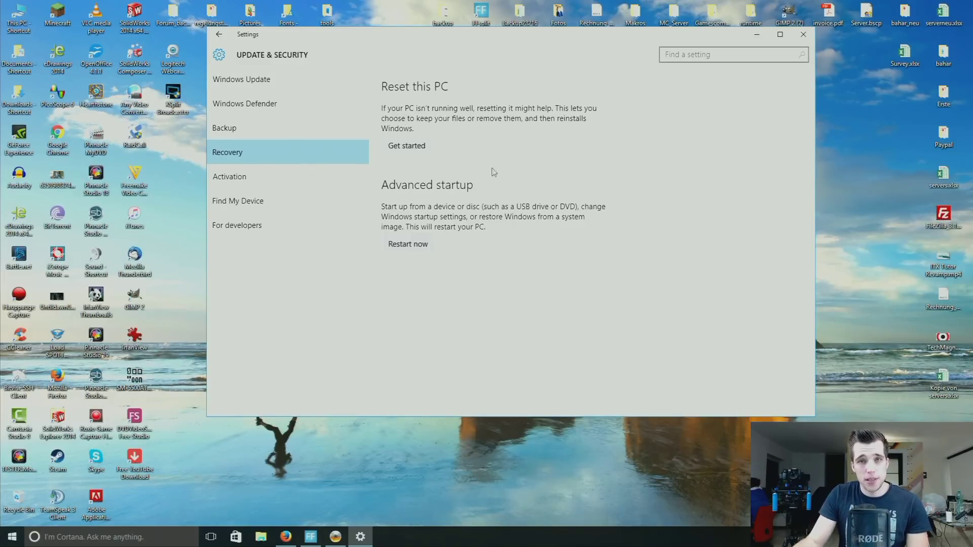
Step: View the Reset this PC options and cancel without resetting
{"action": "left_click", "coordinate": [427, 147]}
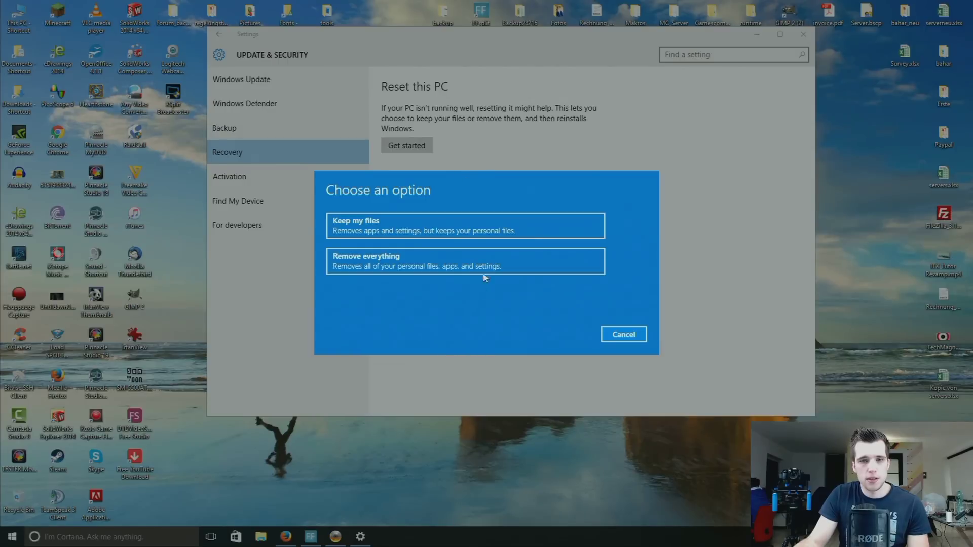
{"action": "left_click", "coordinate": [622, 337]}
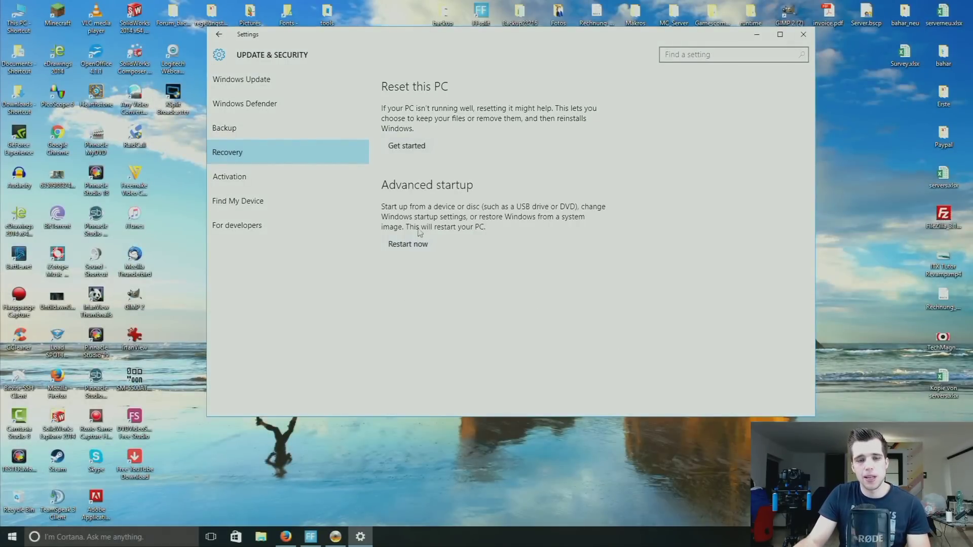
Step: Switch to Firefox, examine the Recovery screenshot with the Go back to Windows 8.1 option, and minimize the browser
{"action": "left_click", "coordinate": [285, 537]}
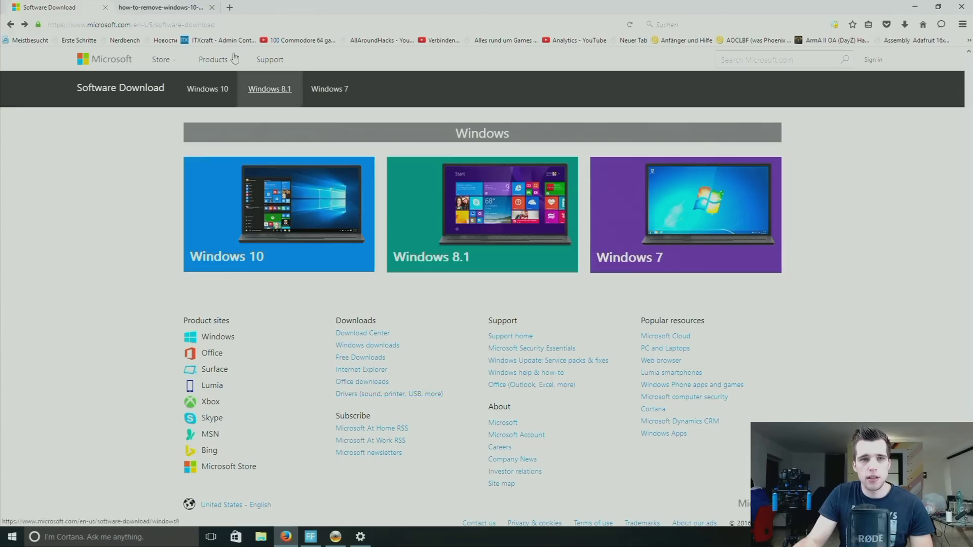
{"action": "key", "text": "ctrl+Tab"}
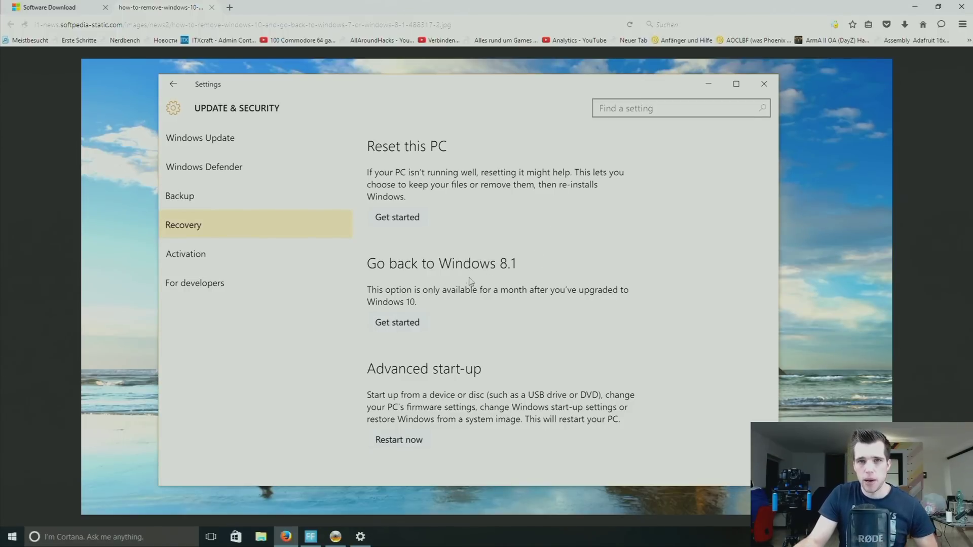
{"action": "left_click", "coordinate": [914, 6]}
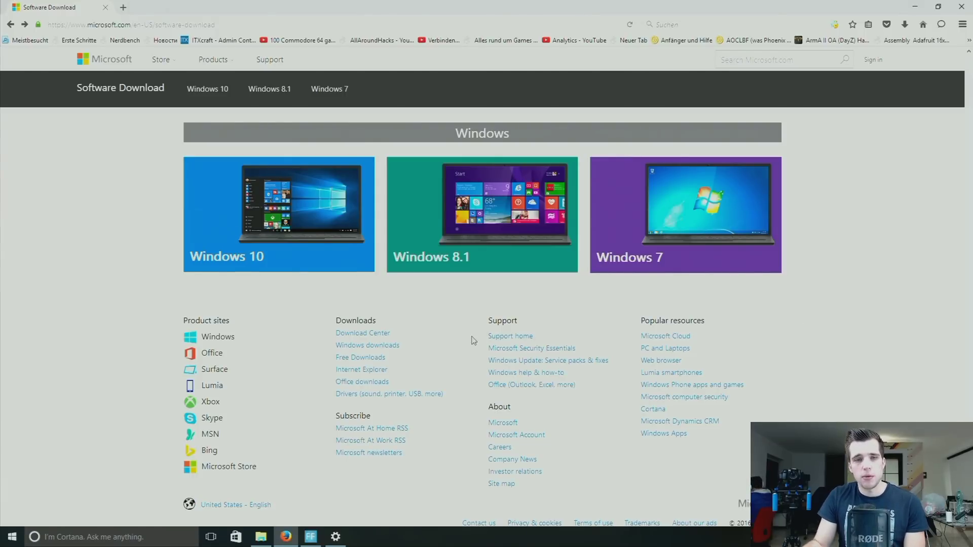
Step: Review the Windows 7 disc image download page down to the product key field and return to the Software Download overview
{"action": "left_click", "coordinate": [672, 224]}
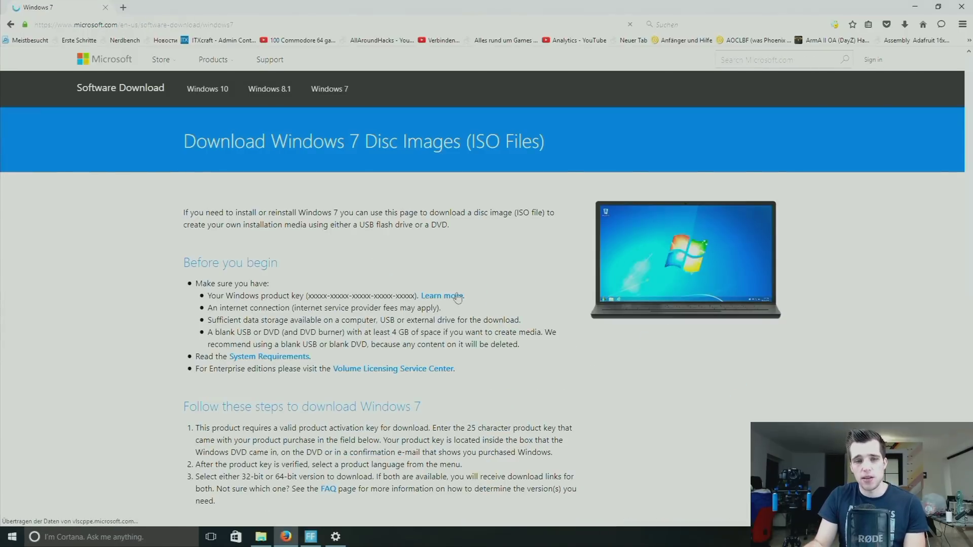
{"action": "scroll", "coordinate": [311, 405], "scroll_direction": "down", "scroll_amount": 3}
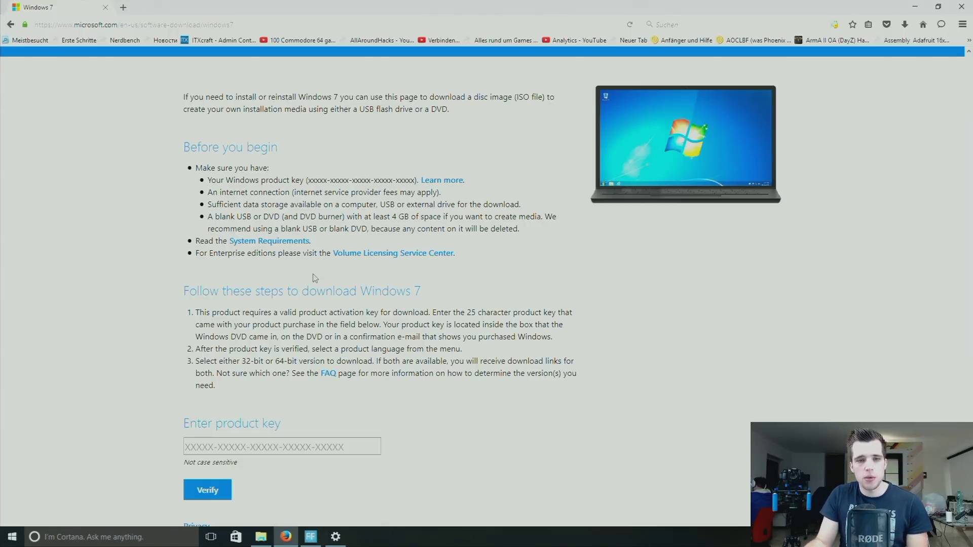
{"action": "left_click", "coordinate": [11, 25]}
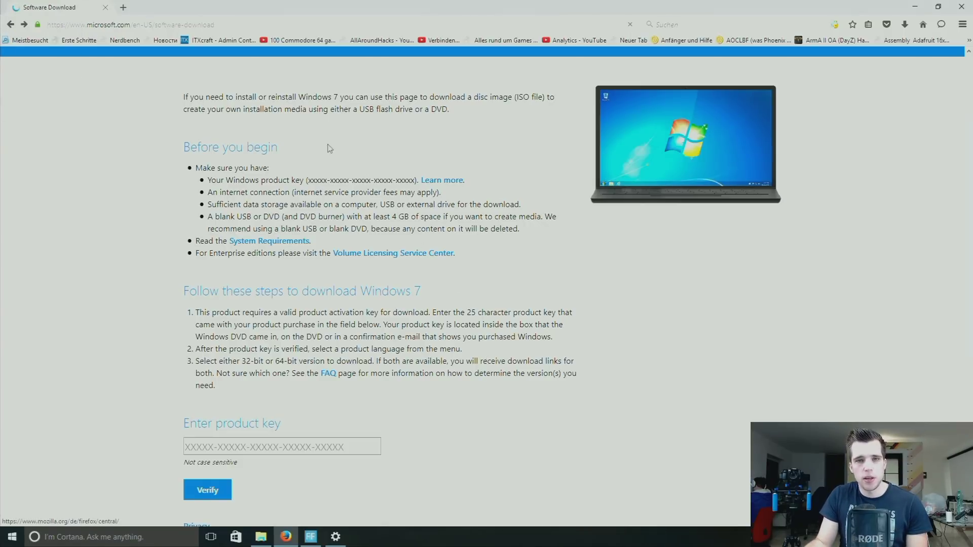
Step: Review the Windows 8.1 download page with its media creation tool, return to the overview and minimize the browser
{"action": "left_click", "coordinate": [460, 237]}
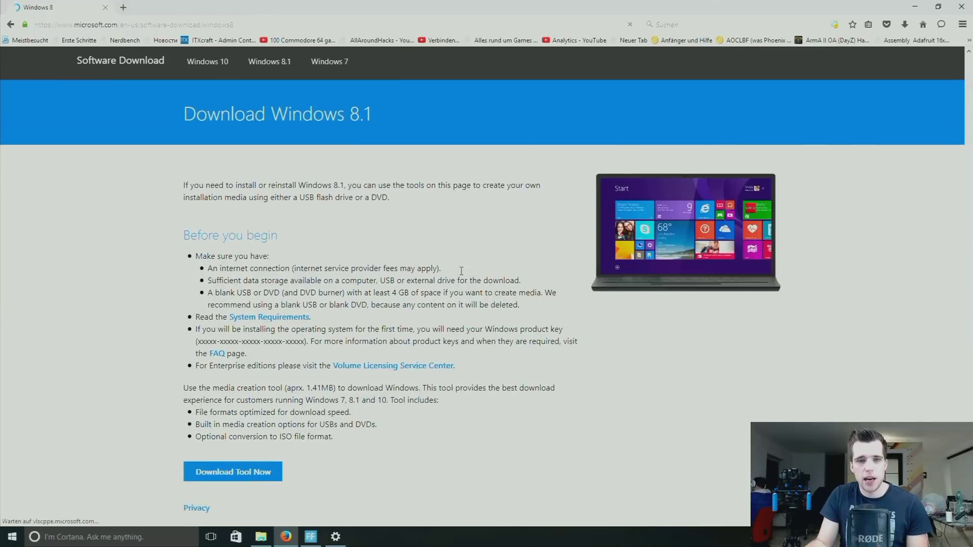
{"action": "scroll", "coordinate": [247, 397], "scroll_direction": "down", "scroll_amount": 3}
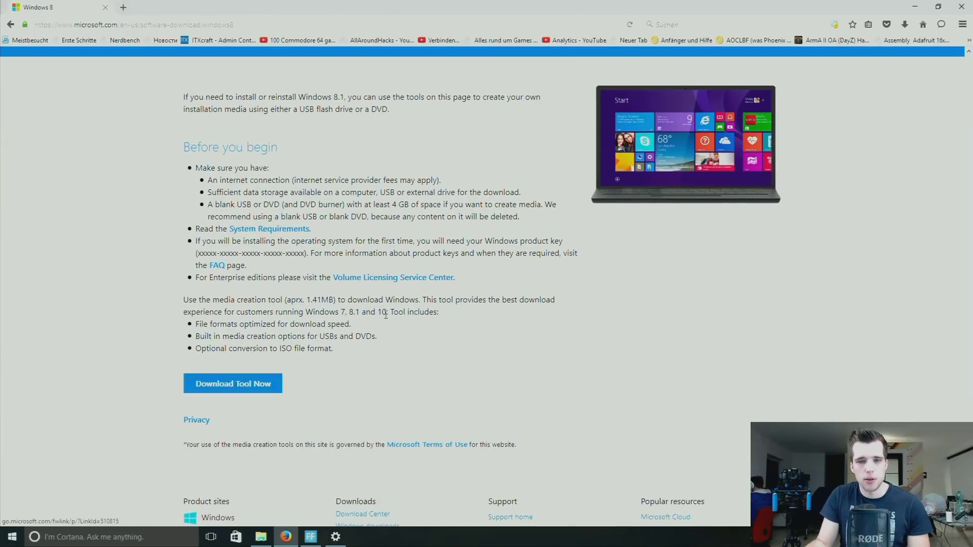
{"action": "key", "text": "alt+Left"}
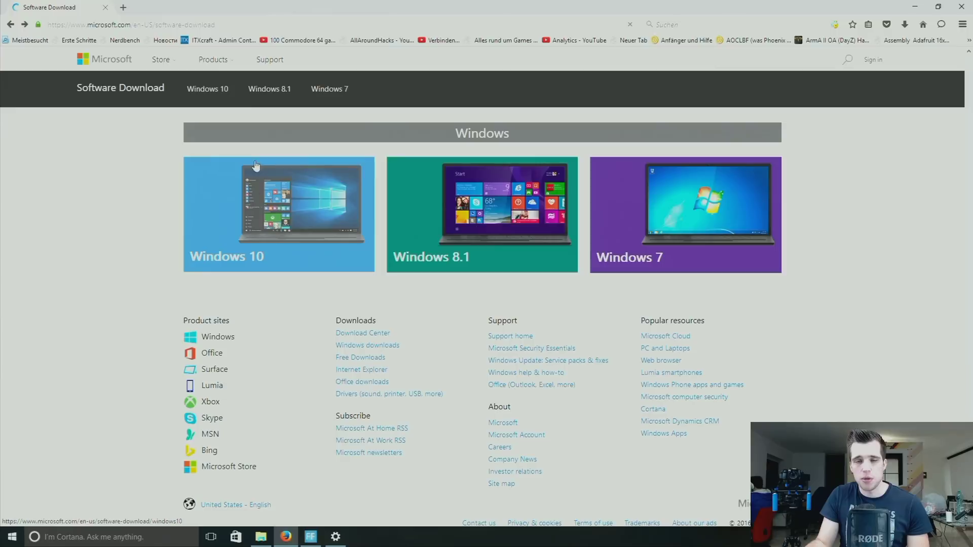
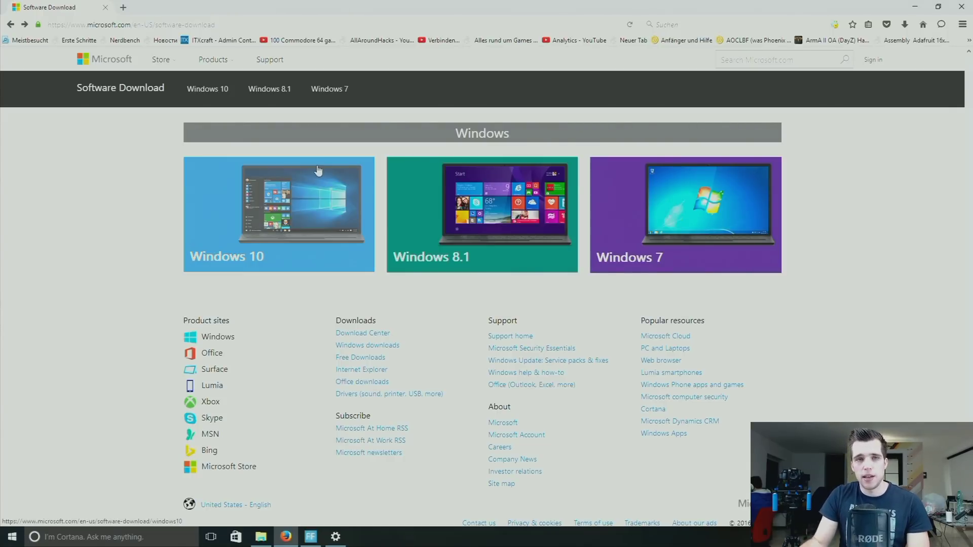
{"action": "left_click", "coordinate": [915, 7]}
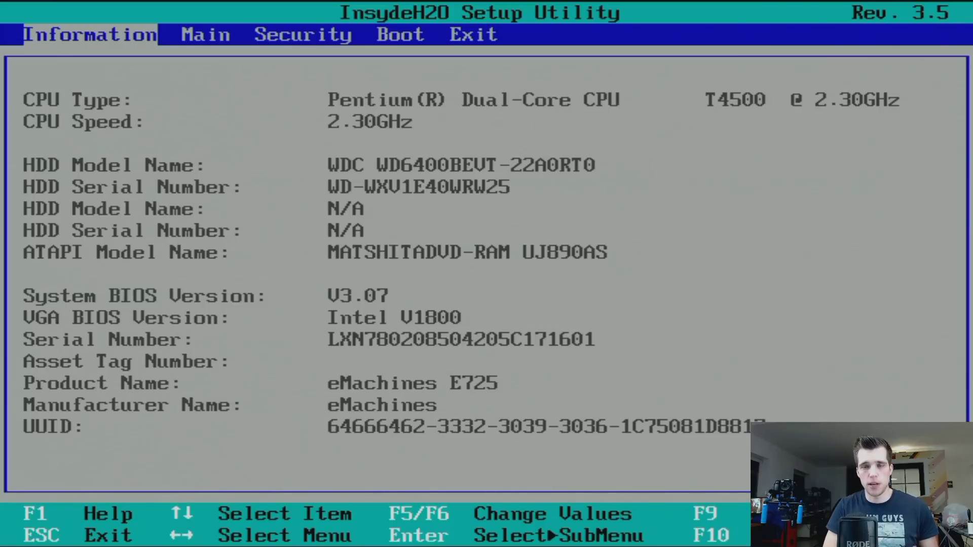
Step: Exit the BIOS setup utility with Exit Saving Changes
{"action": "key", "text": "Right"}
{"action": "key", "text": "Right"}
{"action": "key", "text": "Right"}
{"action": "key", "text": "Right"}
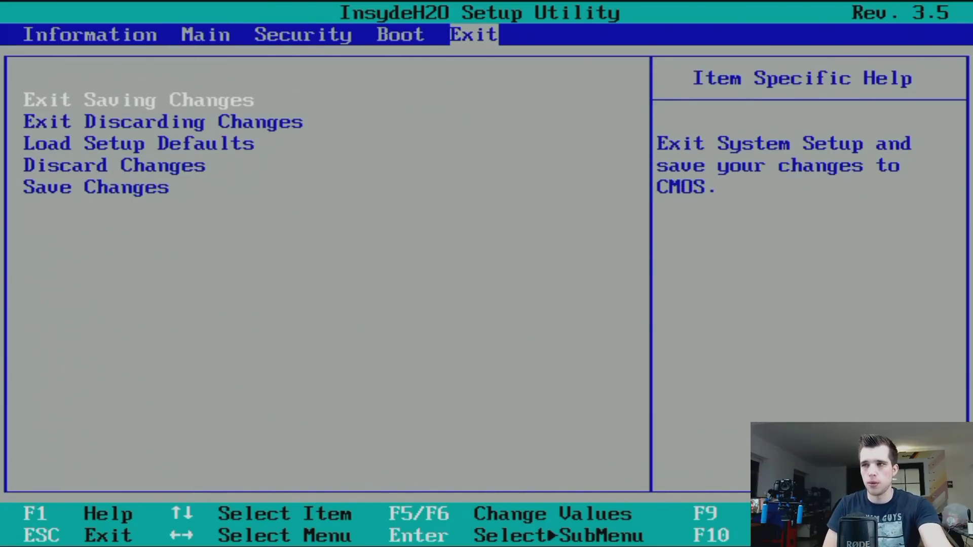
{"action": "key", "text": "Return"}
{"action": "key", "text": "Return"}
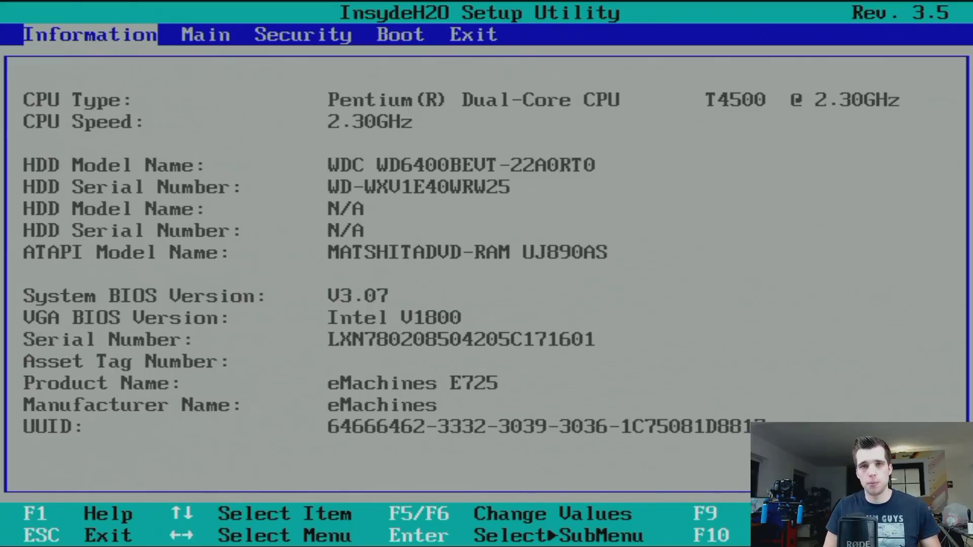
Step: Open the boot priority order in the BIOS setup and move the IDE1 MATSHITADVD-RAM UJ890AS drive down to fifth place
{"action": "key", "text": "Right"}
{"action": "key", "text": "Right"}
{"action": "key", "text": "Left"}
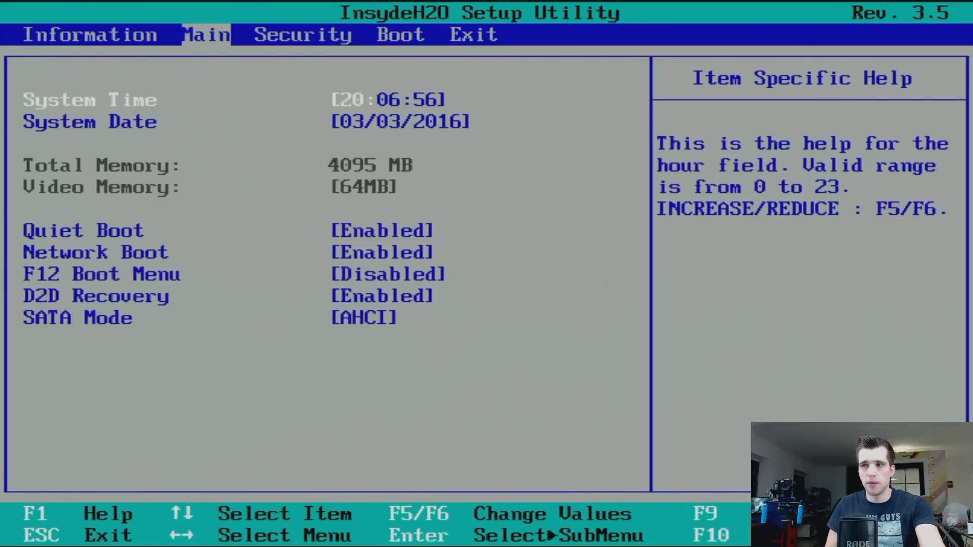
{"action": "key", "text": "Right"}
{"action": "key", "text": "Right"}
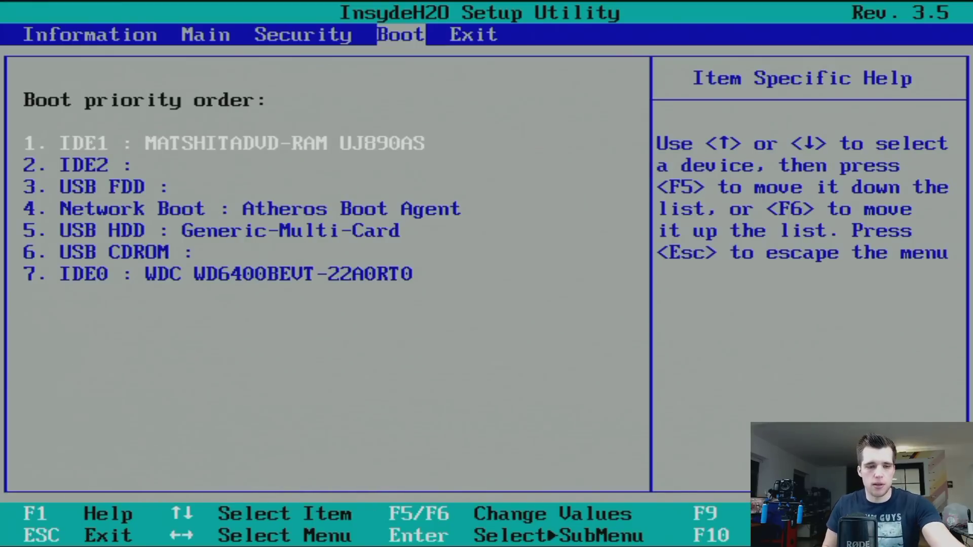
{"action": "key", "text": "F5"}
{"action": "key", "text": "F5"}
{"action": "key", "text": "F5"}
{"action": "key", "text": "F5"}
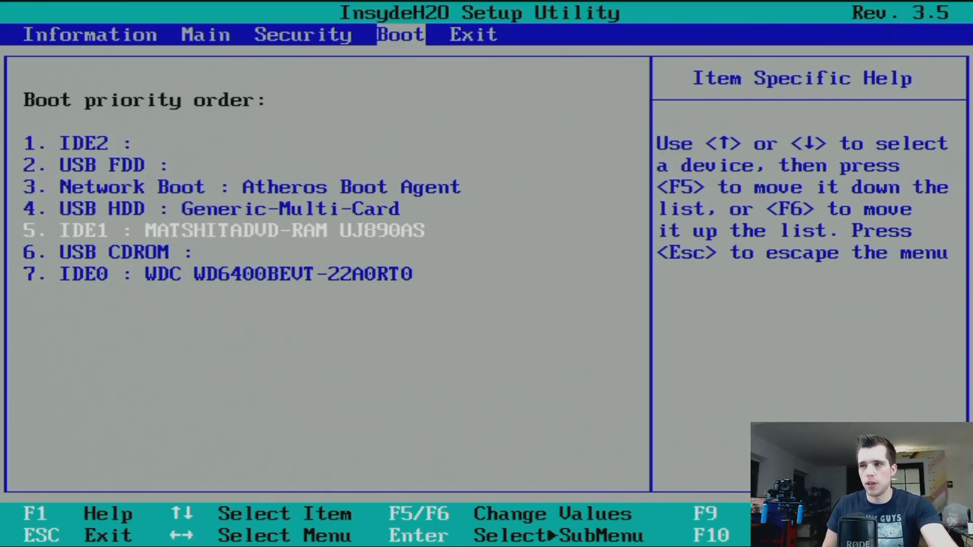
Step: Move the IDE0 WDC WD6400BEVT-22A0RT0 hard disk up to first place in the boot priority order
{"action": "key", "text": "Up"}
{"action": "key", "text": "Down"}
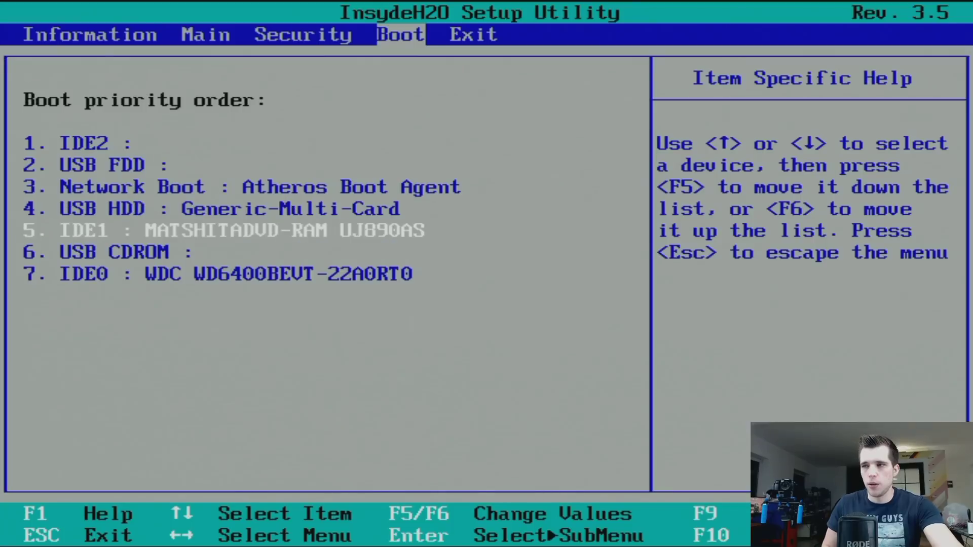
{"action": "key", "text": "Down"}
{"action": "key", "text": "Down"}
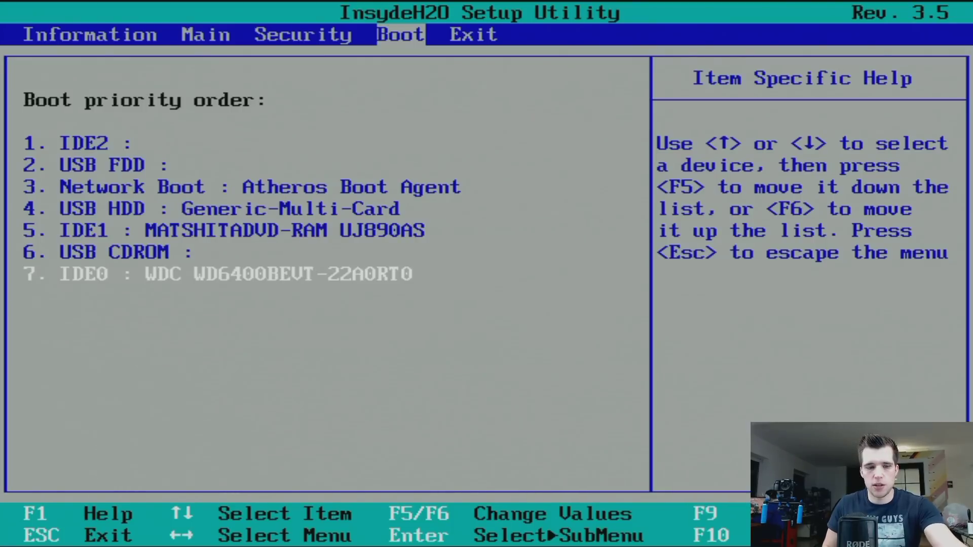
{"action": "key", "text": "F6"}
{"action": "key", "text": "F6"}
{"action": "key", "text": "F6"}
{"action": "key", "text": "F6"}
{"action": "key", "text": "F6"}
{"action": "key", "text": "F6"}
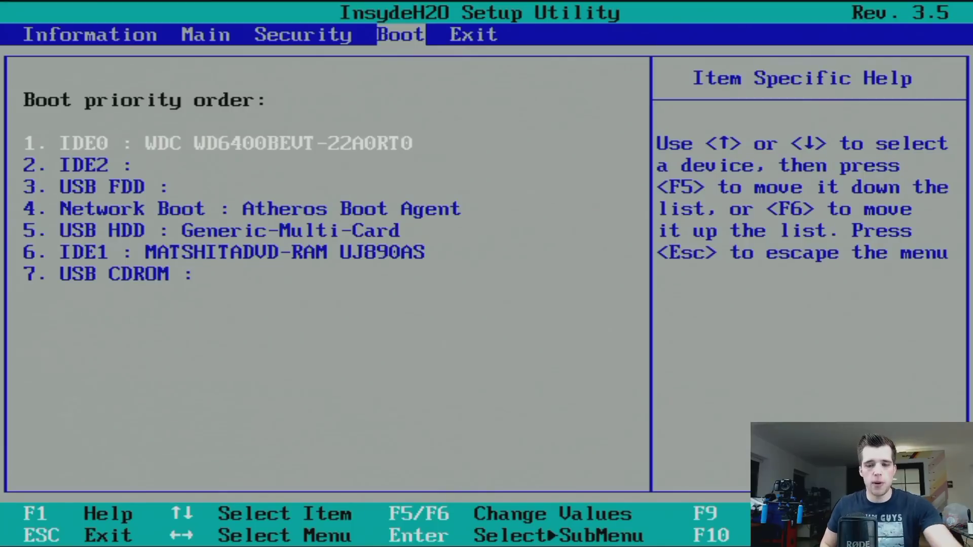
Step: Move the IDE1 MATSHITADVD-RAM UJ890AS drive up to first place in the boot priority order
{"action": "key", "text": "Down"}
{"action": "key", "text": "Down"}
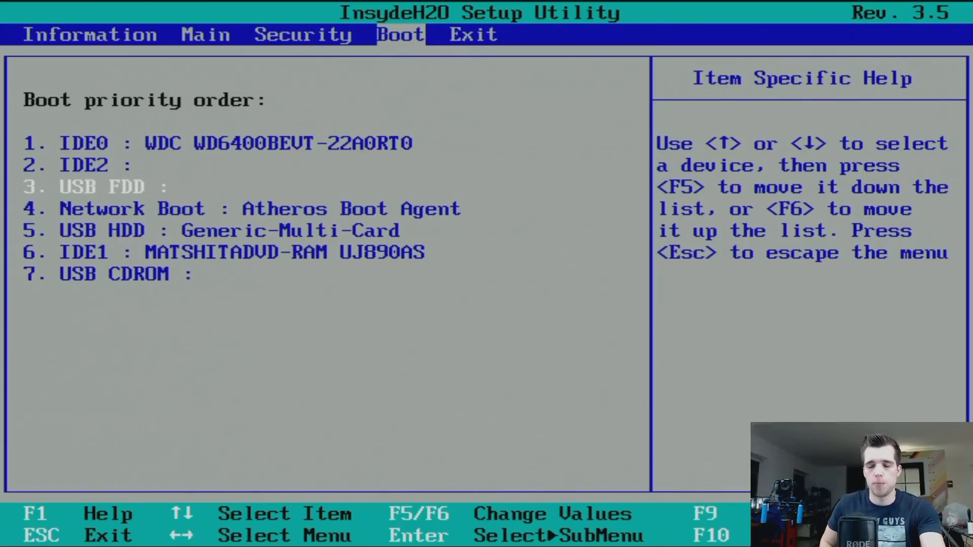
{"action": "key", "text": "Down"}
{"action": "key", "text": "Down"}
{"action": "key", "text": "Down"}
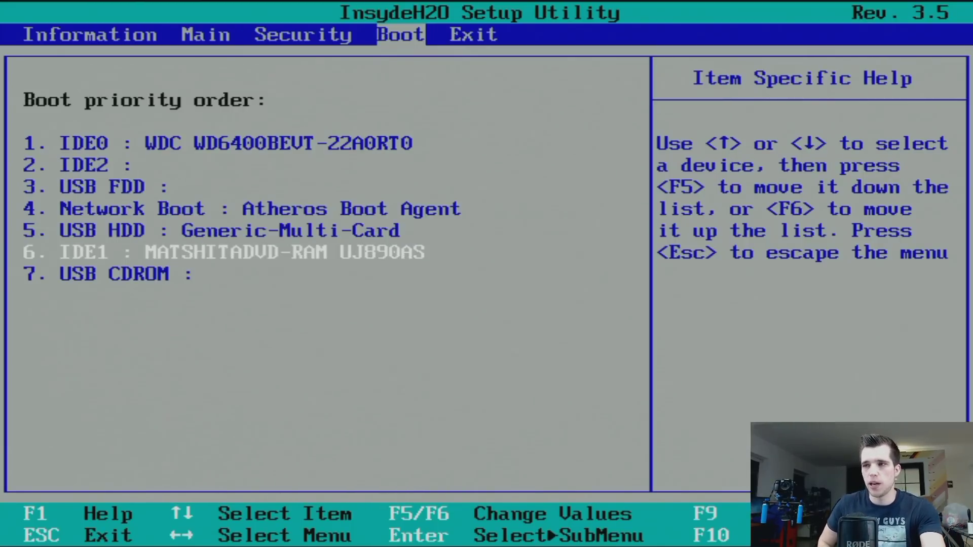
{"action": "key", "text": "Down"}
{"action": "key", "text": "Up"}
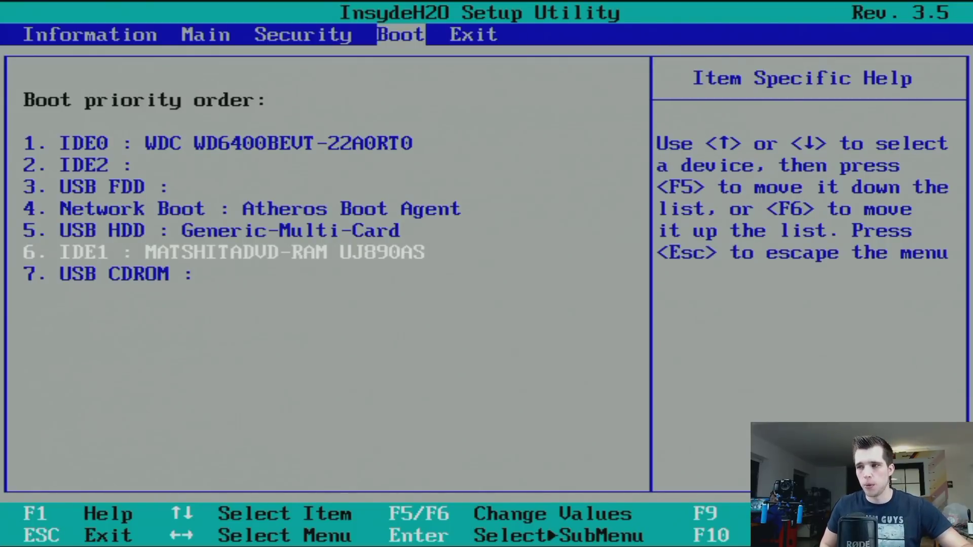
{"action": "key", "text": "F6"}
{"action": "key", "text": "F6"}
{"action": "key", "text": "F6"}
{"action": "key", "text": "F6"}
{"action": "key", "text": "F6"}
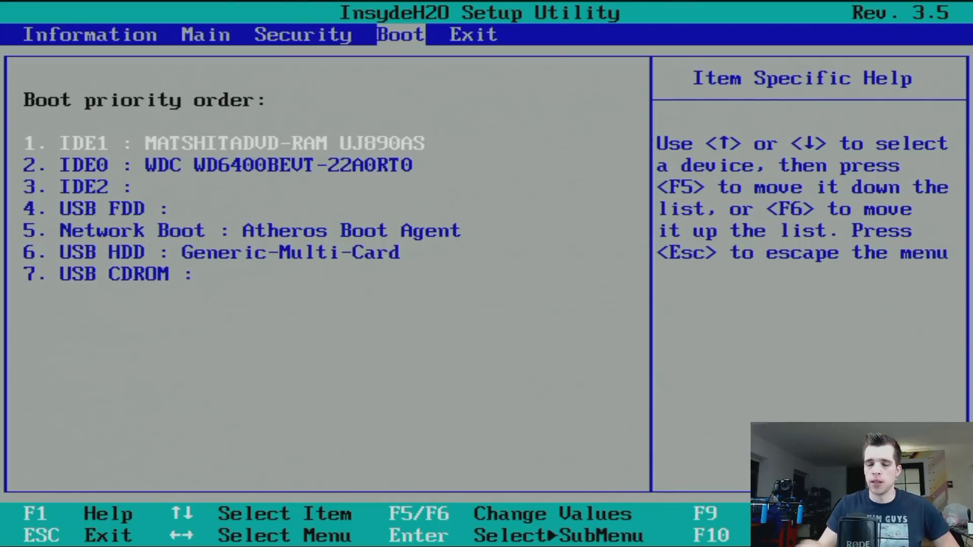
Step: Leave the BIOS setup with Exit Saving Changes and confirm with Yes
{"action": "key", "text": "Right"}
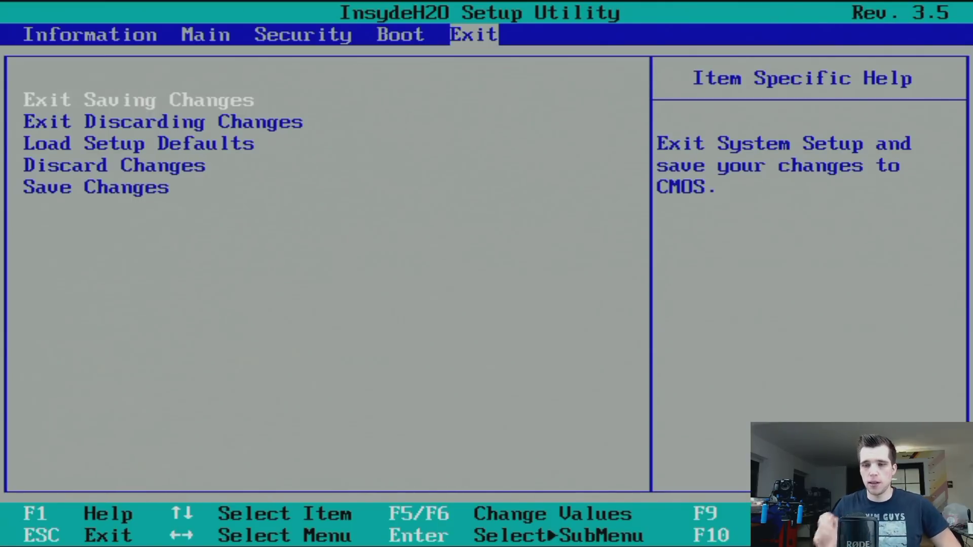
{"action": "key", "text": "Return"}
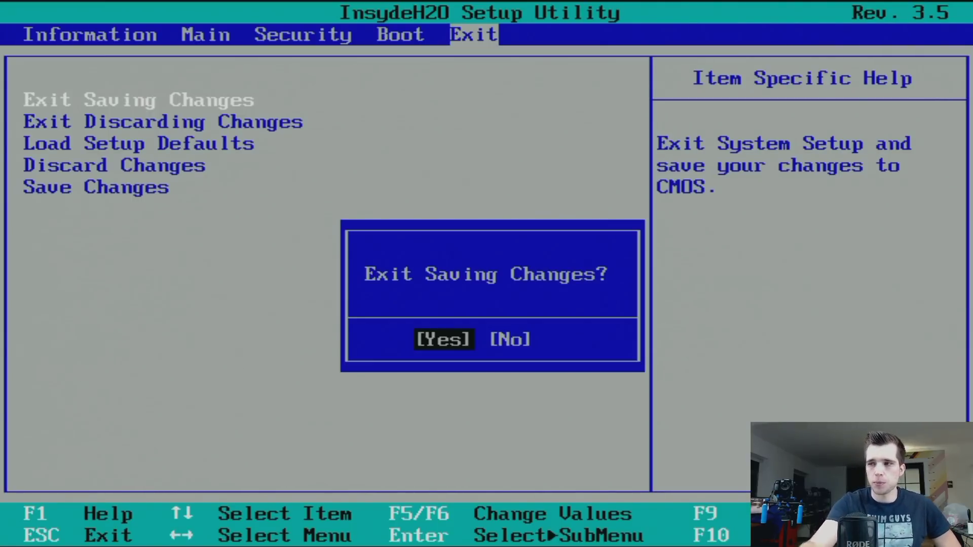
{"action": "key", "text": "Return"}
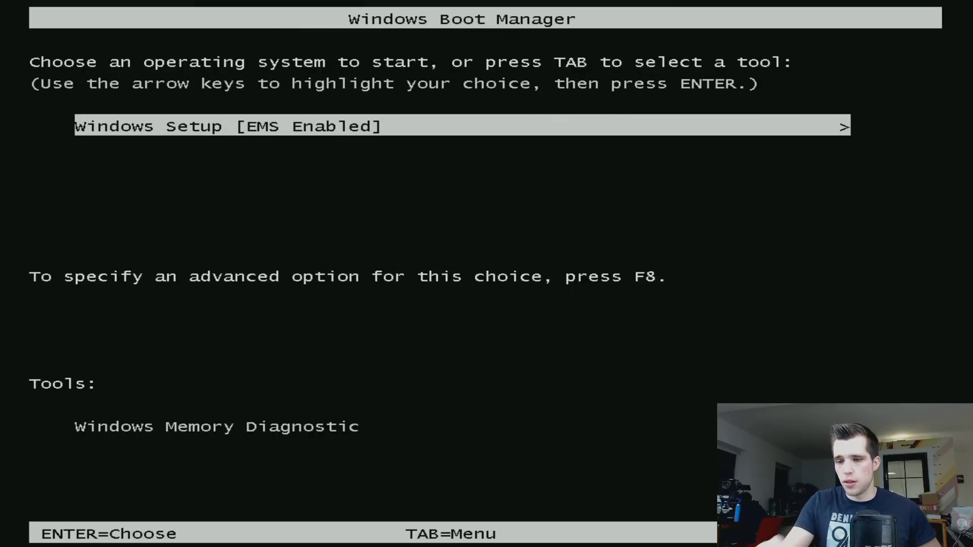
Step: Start Windows Setup [EMS Enabled] and continue with English, the English (United States) format and the US keyboard
{"action": "key", "text": "Return"}
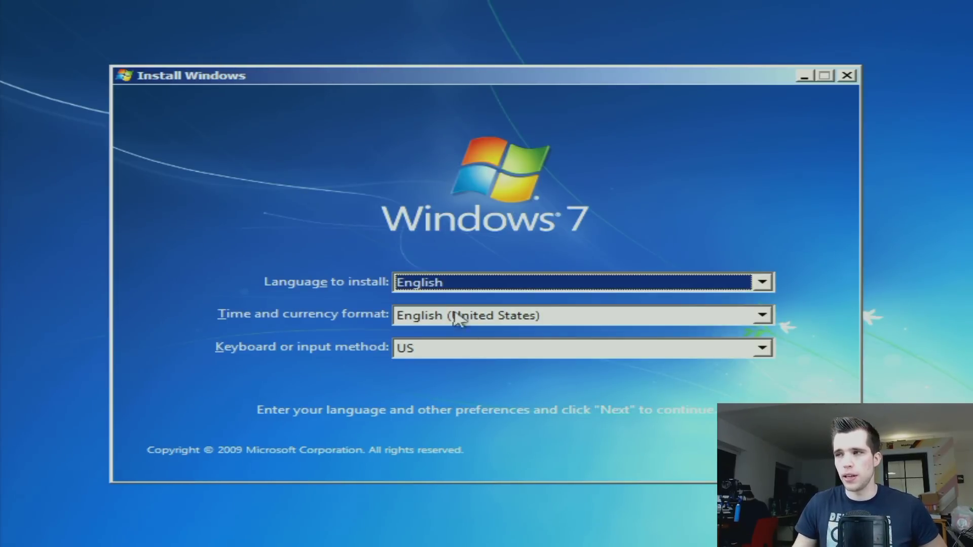
{"action": "left_click", "coordinate": [452, 283]}
{"action": "left_click", "coordinate": [452, 282]}
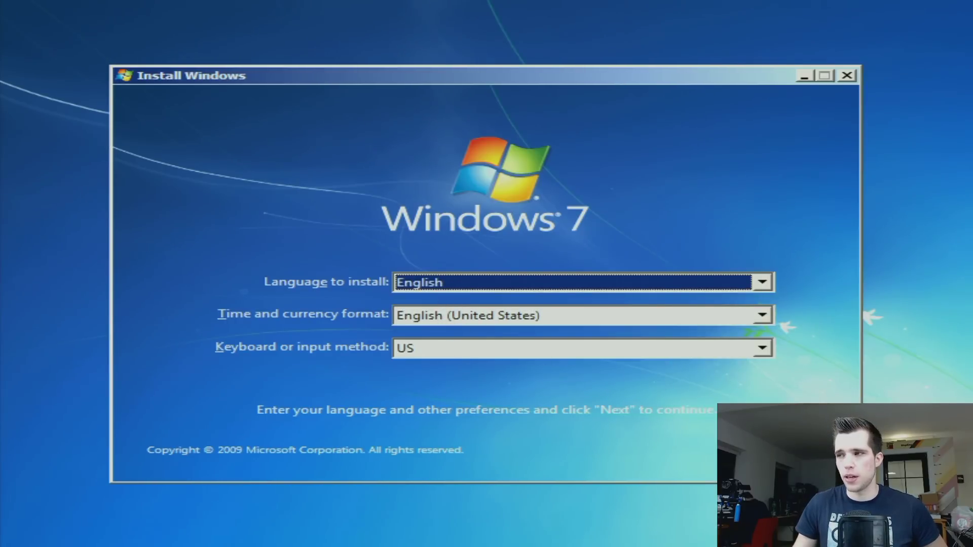
{"action": "key", "text": "Return"}
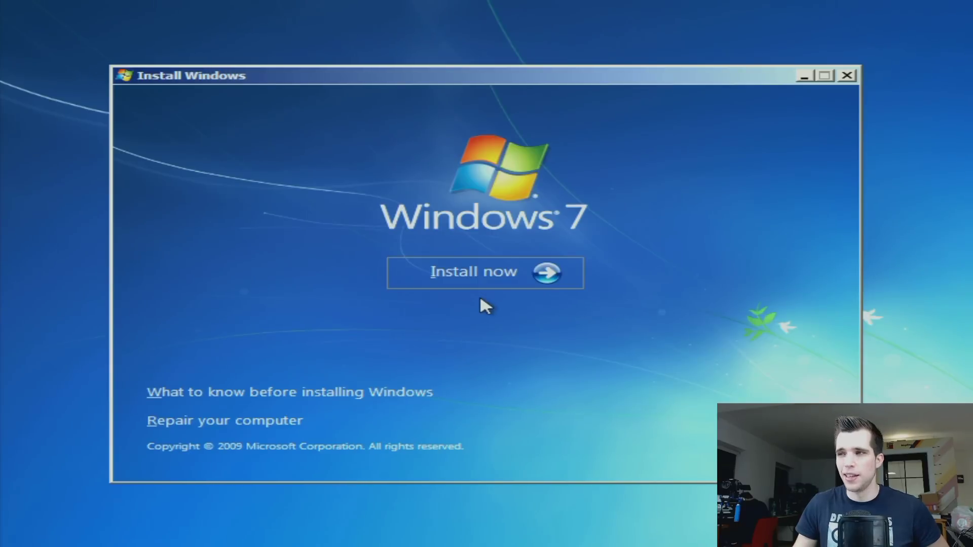
Step: Start the Windows 7 installation and accept the license terms
{"action": "left_click", "coordinate": [482, 279]}
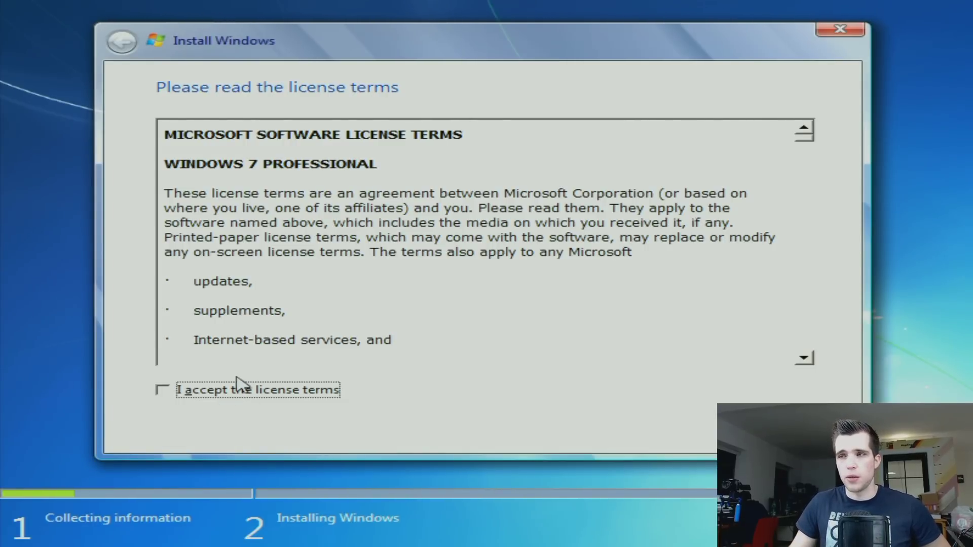
{"action": "left_click", "coordinate": [228, 394]}
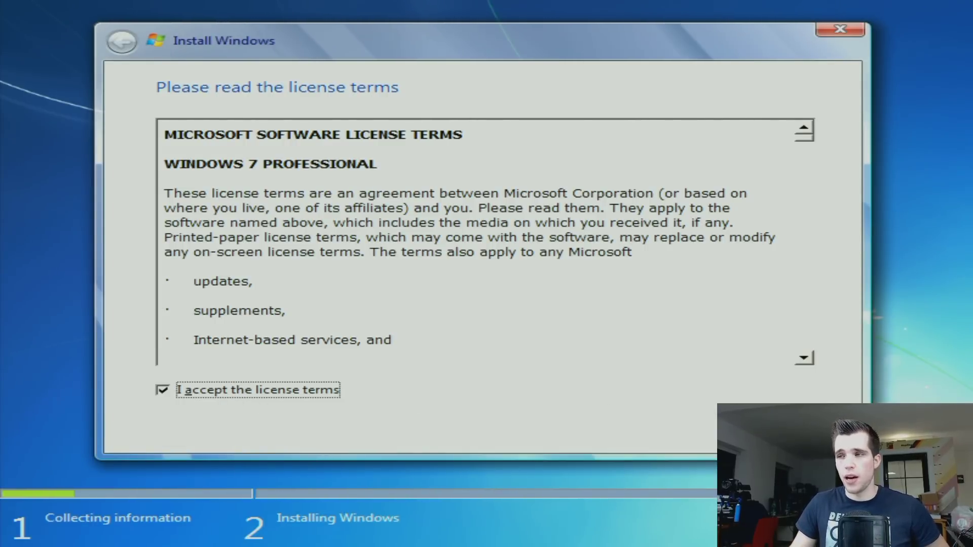
{"action": "left_click", "coordinate": [820, 437]}
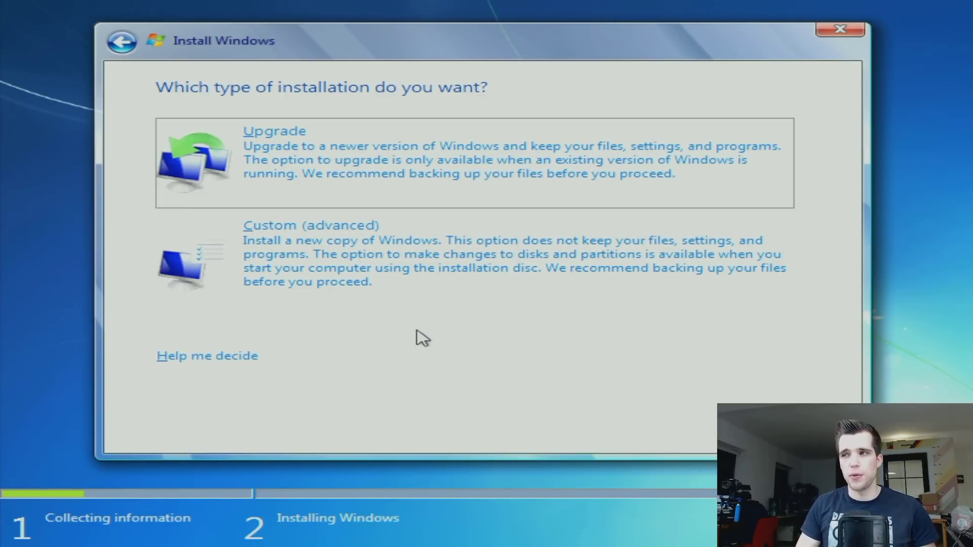
Step: Try the Upgrade installation type, go back and choose Custom (advanced) instead
{"action": "left_click", "coordinate": [353, 181]}
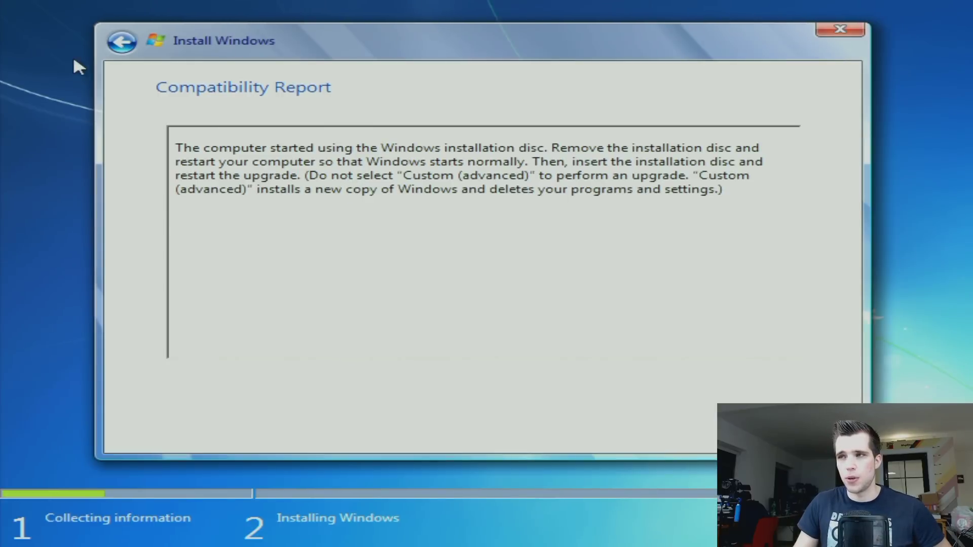
{"action": "left_click", "coordinate": [119, 42]}
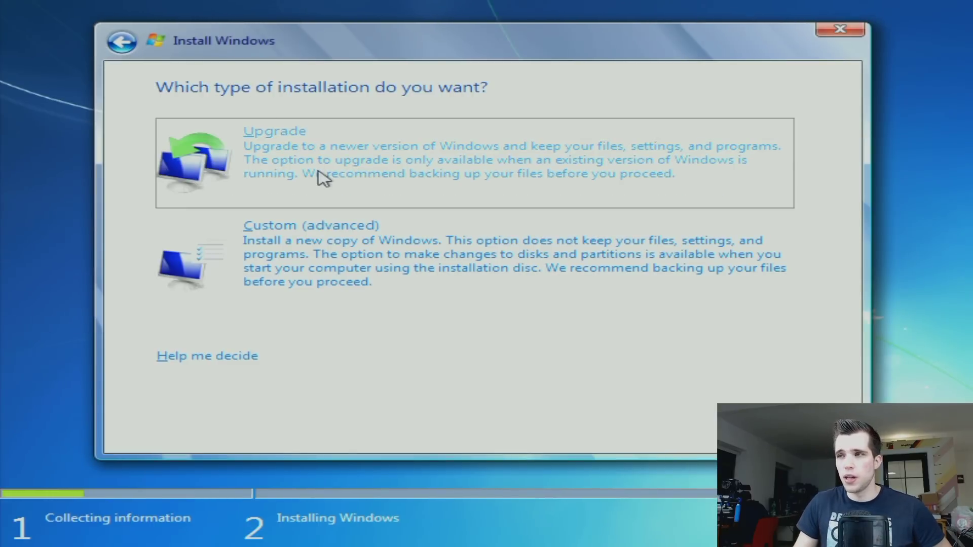
{"action": "left_click", "coordinate": [332, 225]}
{"action": "left_click", "coordinate": [335, 225]}
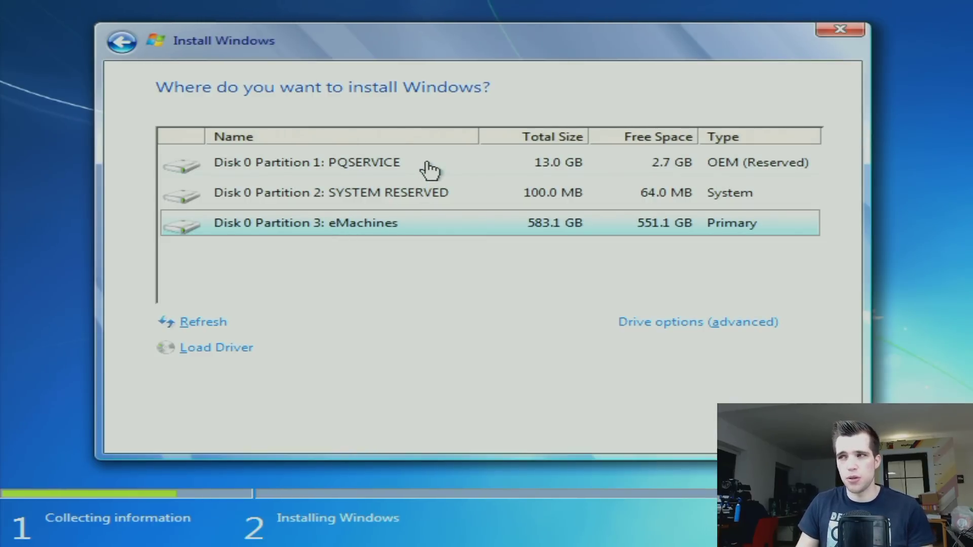
Step: Select Disk 0 Partition 3: eMachines as the target and show the advanced drive options
{"action": "left_click", "coordinate": [411, 208]}
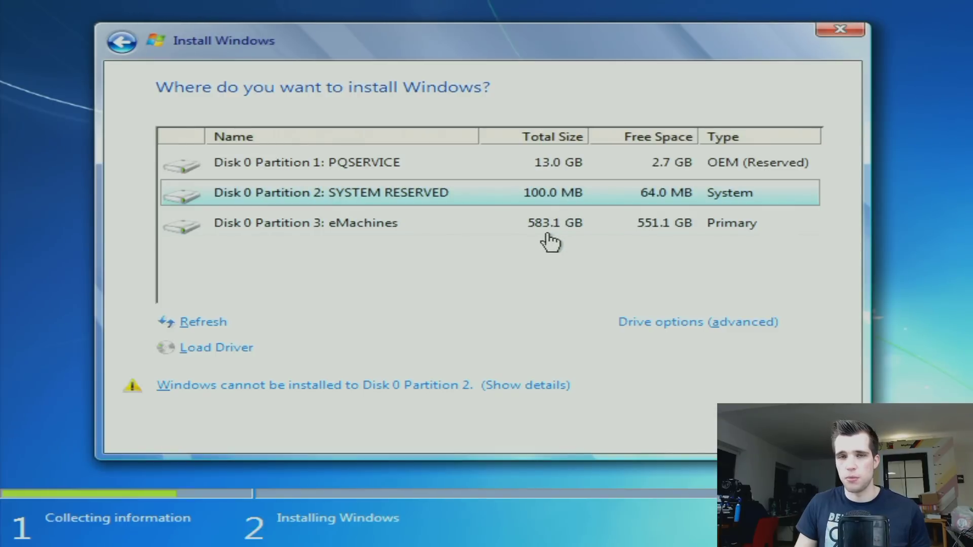
{"action": "left_click", "coordinate": [511, 231]}
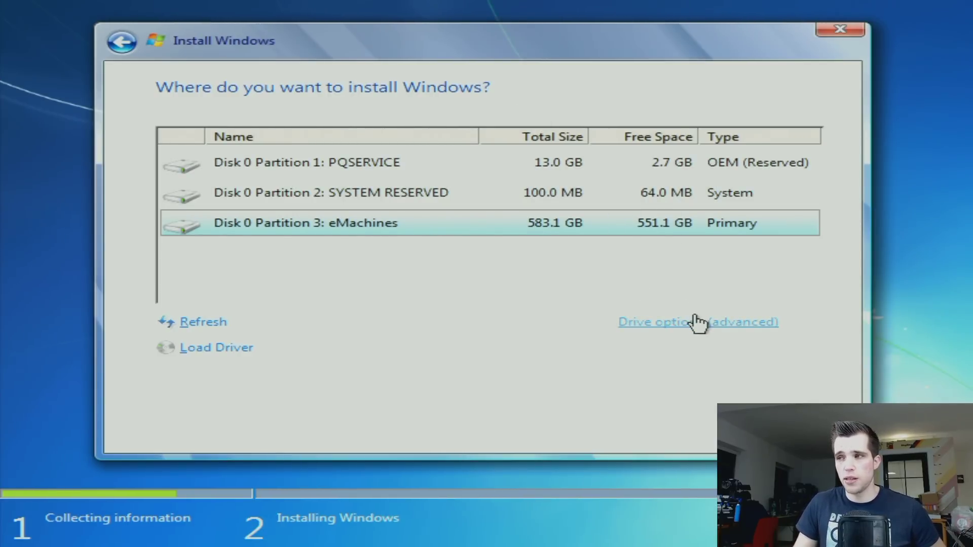
{"action": "left_click", "coordinate": [647, 321]}
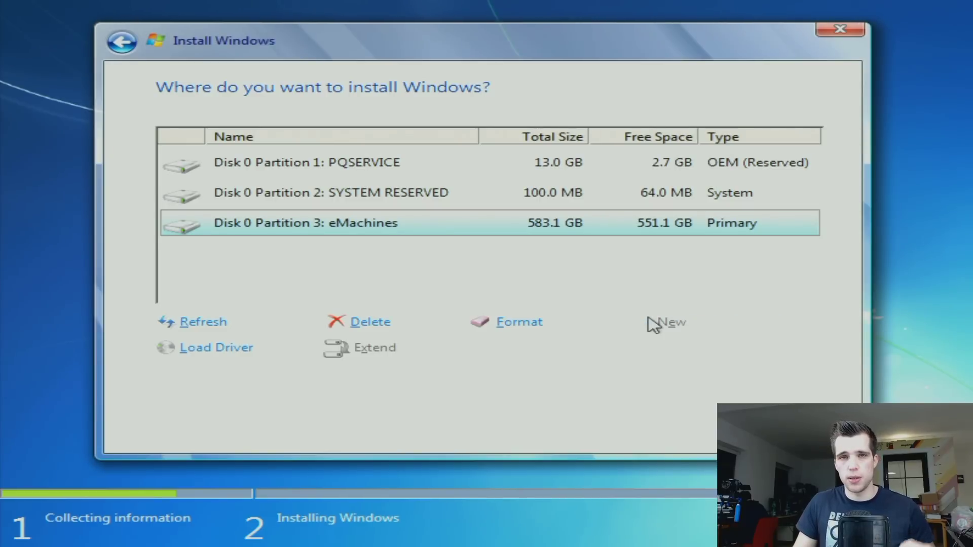
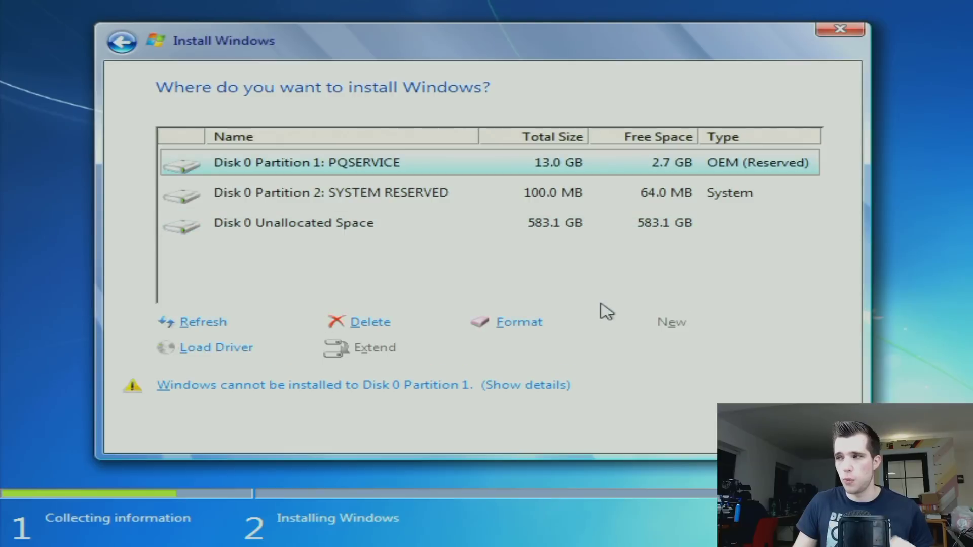
Step: Delete the SYSTEM RESERVED and PQSERVICE partitions from Disk 0, confirming the data loss
{"action": "left_click", "coordinate": [506, 201]}
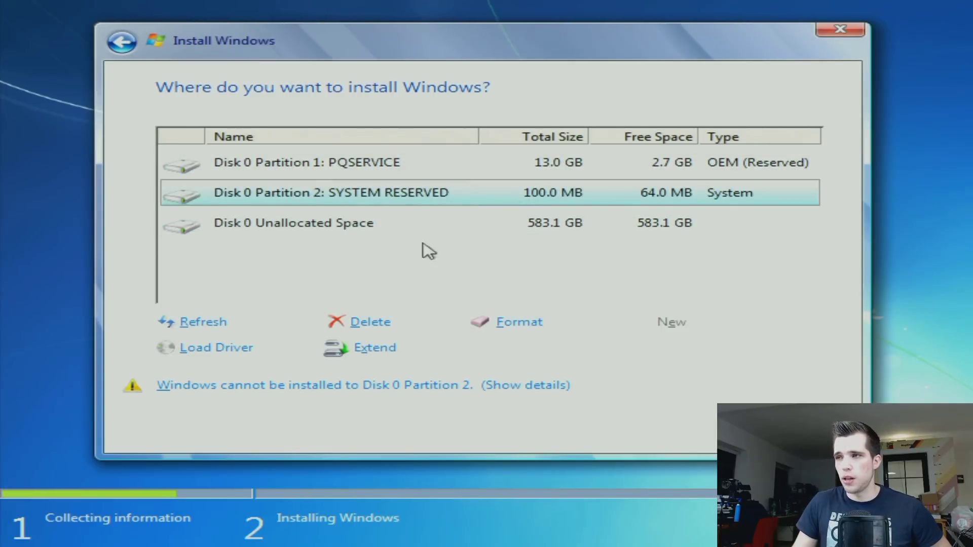
{"action": "left_click", "coordinate": [373, 325]}
{"action": "left_click", "coordinate": [631, 349]}
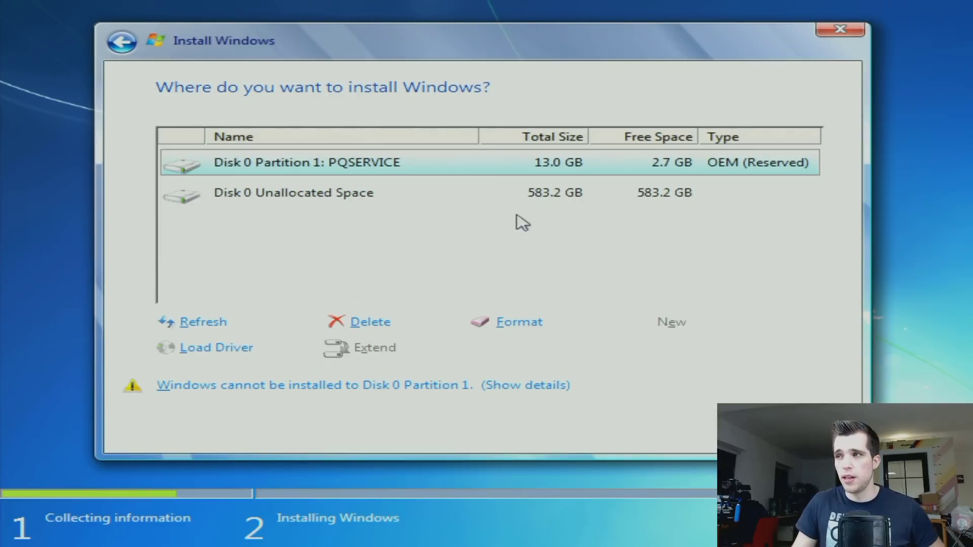
{"action": "left_click", "coordinate": [379, 322]}
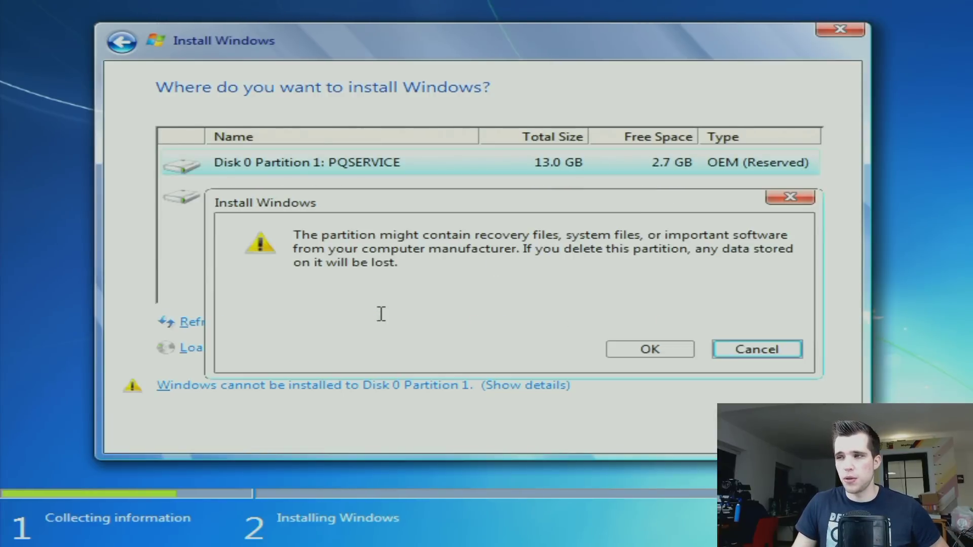
{"action": "left_click", "coordinate": [654, 348]}
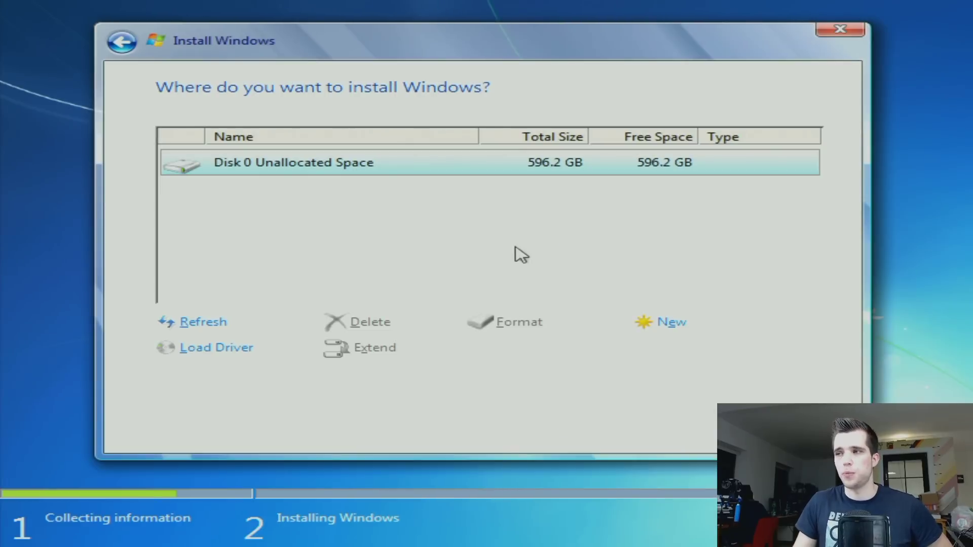
Step: Create a new 610479 MB partition from the Disk 0 unallocated space and start installing Windows on Disk 0 Partition 2
{"action": "left_click", "coordinate": [667, 325]}
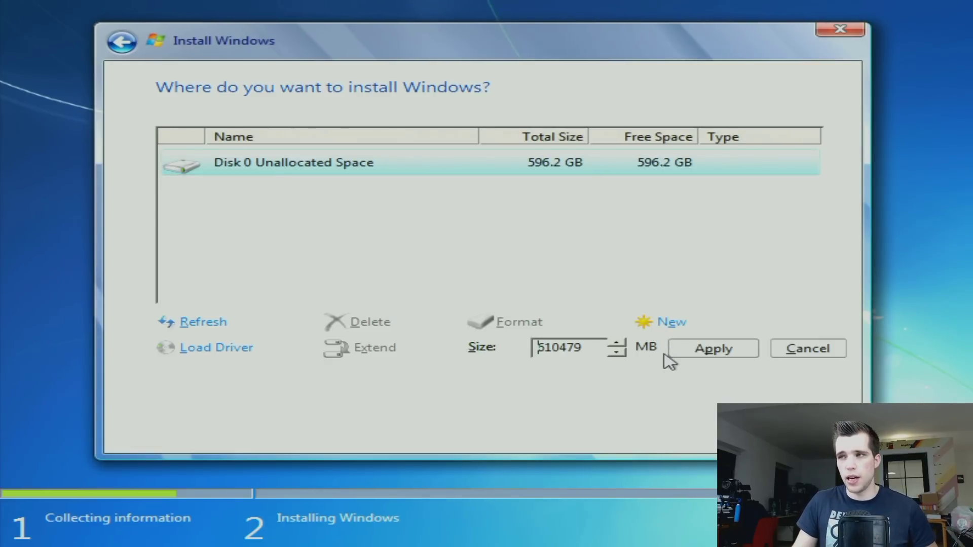
{"action": "left_click", "coordinate": [615, 344]}
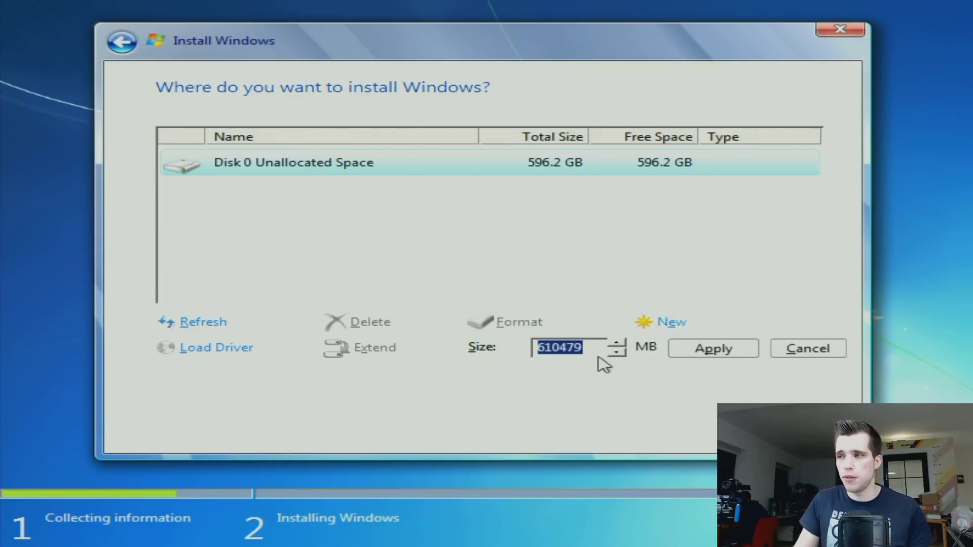
{"action": "left_click", "coordinate": [727, 358]}
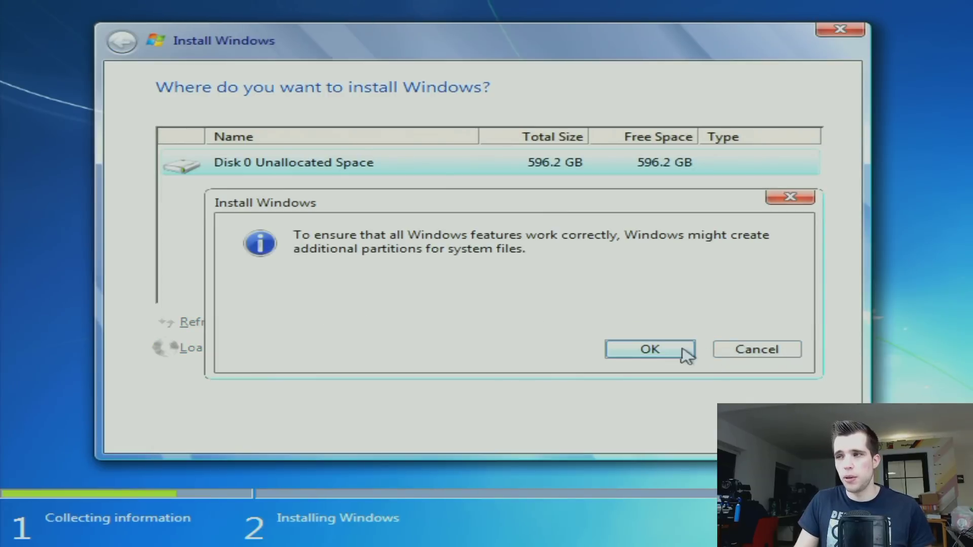
{"action": "left_click", "coordinate": [655, 354]}
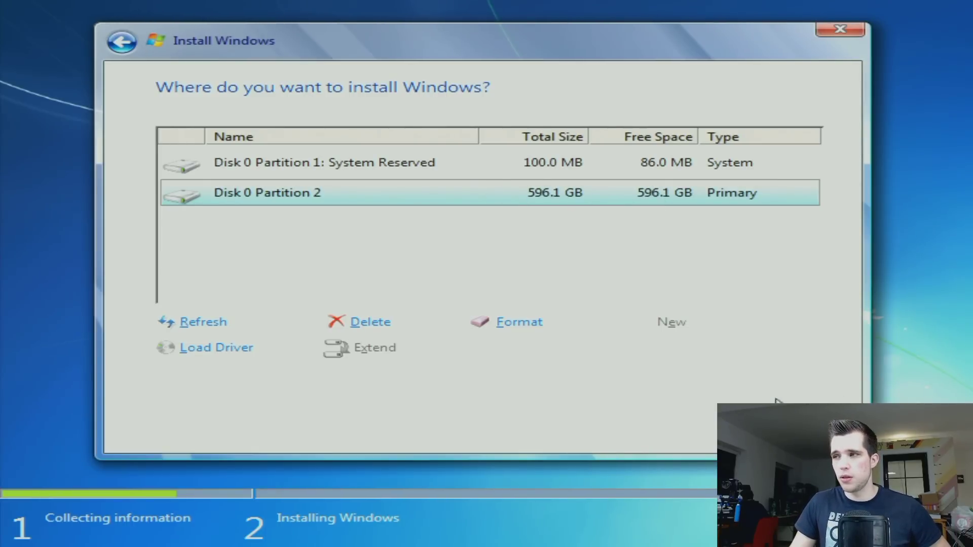
{"action": "left_click", "coordinate": [818, 437]}
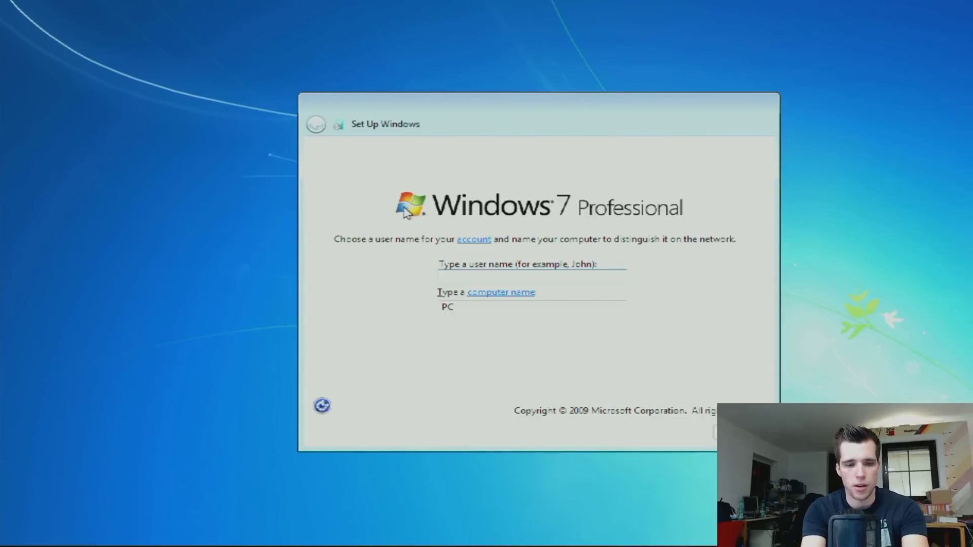
Step: Enter the account's user name, keep the suggested computer name and continue without setting a password
{"action": "type", "text": "freddu"}
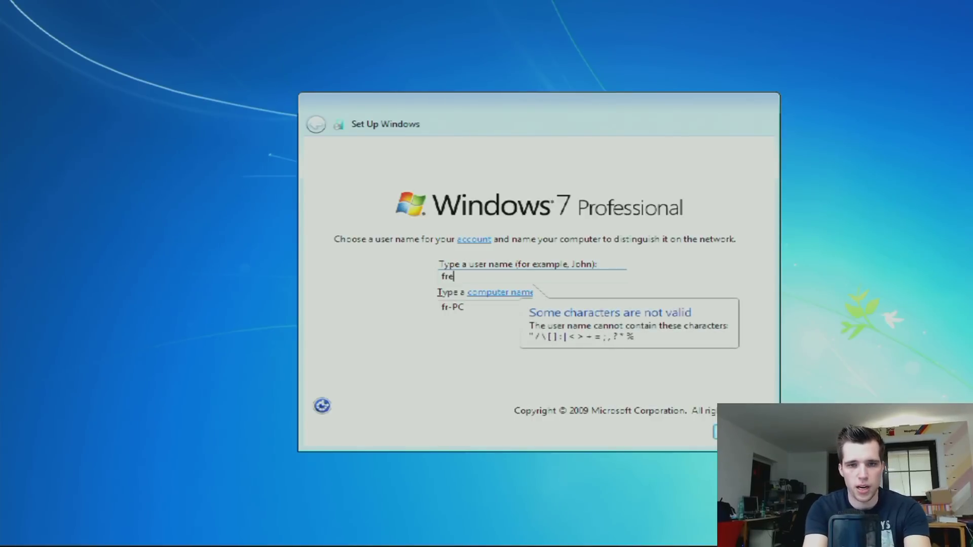
{"action": "key", "text": "BackSpace"}
{"action": "type", "text": "i"}
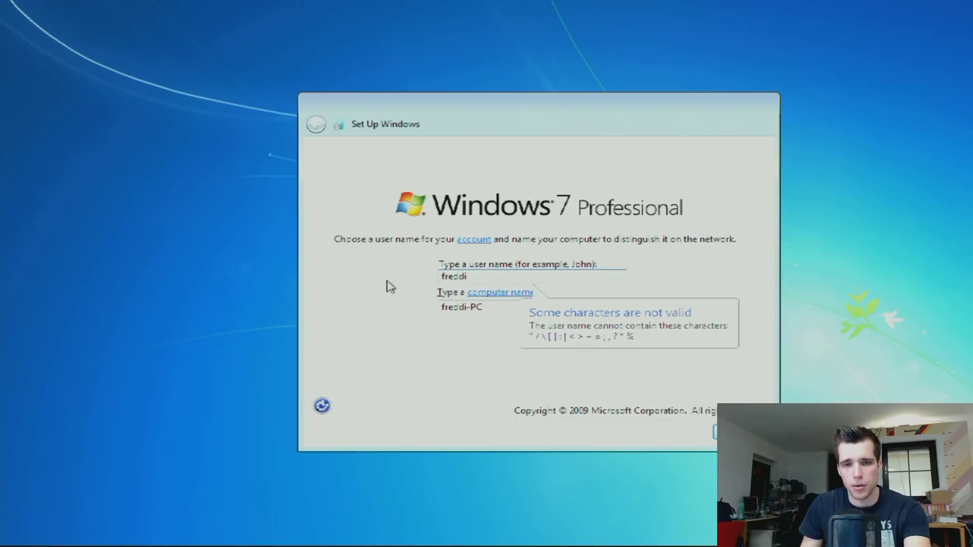
{"action": "left_click", "coordinate": [722, 431]}
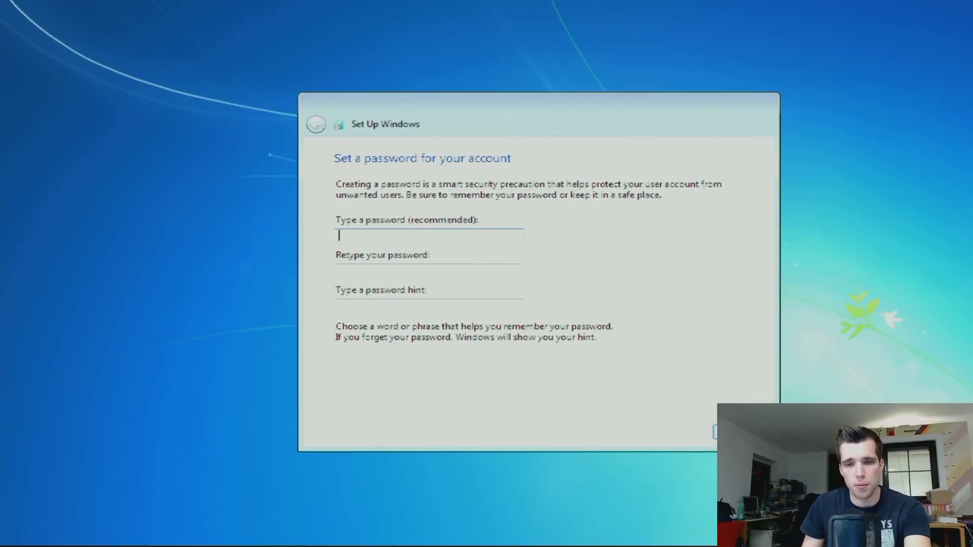
{"action": "left_click", "coordinate": [722, 432]}
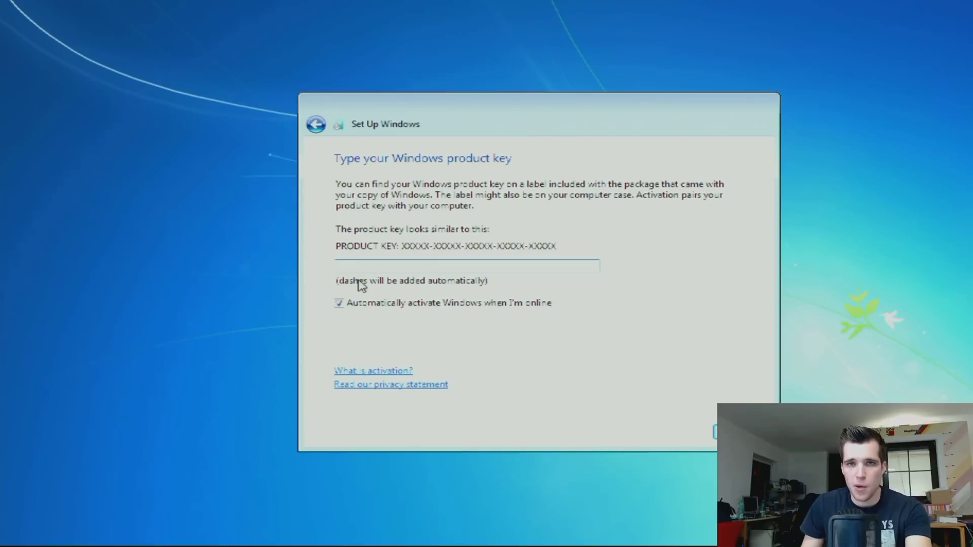
Step: Turn off automatic Windows activation when online and place the cursor in the empty product key field
{"action": "left_click", "coordinate": [339, 303]}
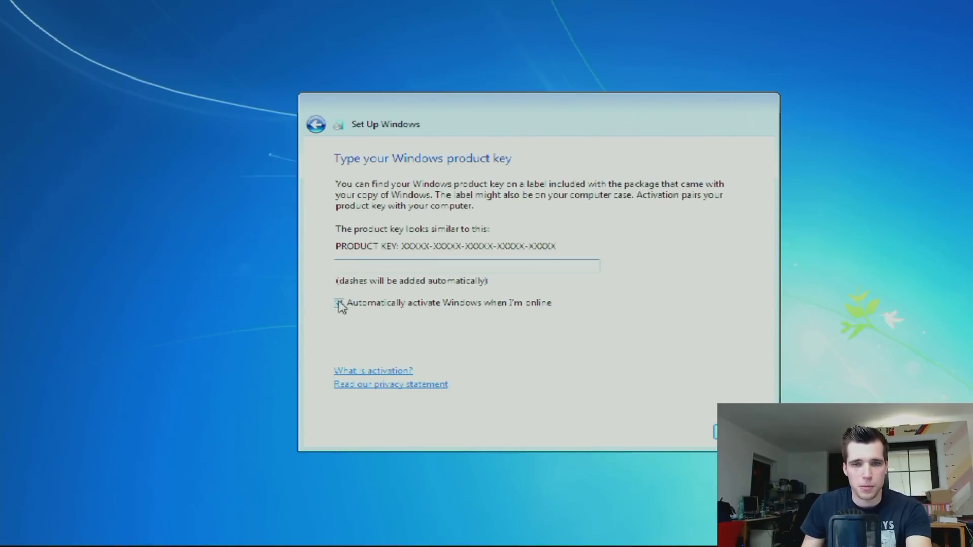
{"action": "left_click", "coordinate": [339, 303]}
{"action": "left_click", "coordinate": [350, 269]}
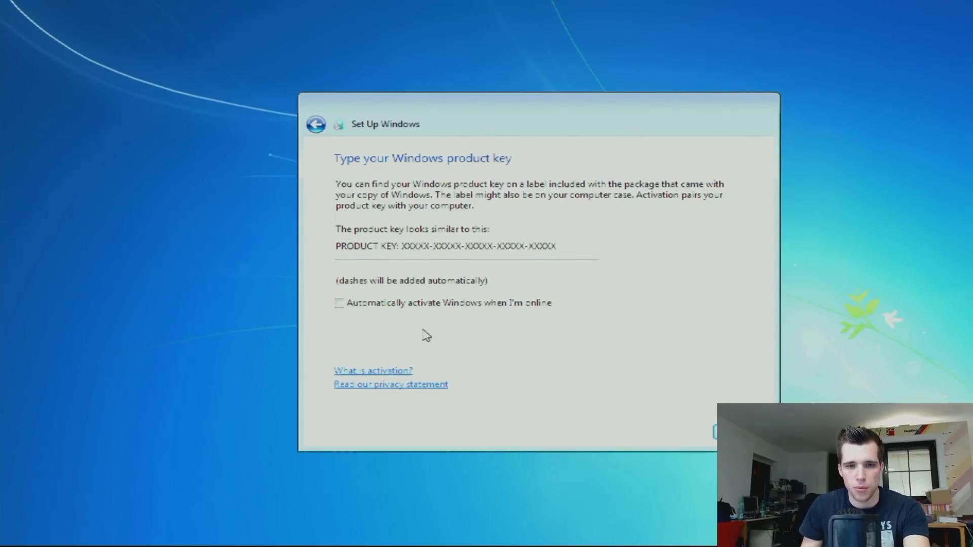
Step: Continue past the product key page and finish Windows setup with the recommended update settings and the (UTC-08:00) Pacific Time zone
{"action": "key", "text": "Return"}
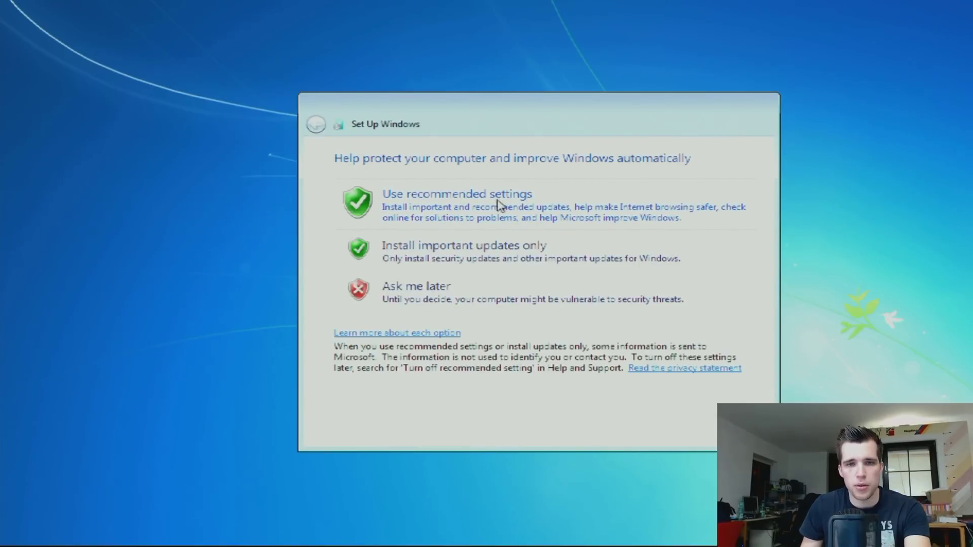
{"action": "left_click", "coordinate": [527, 211]}
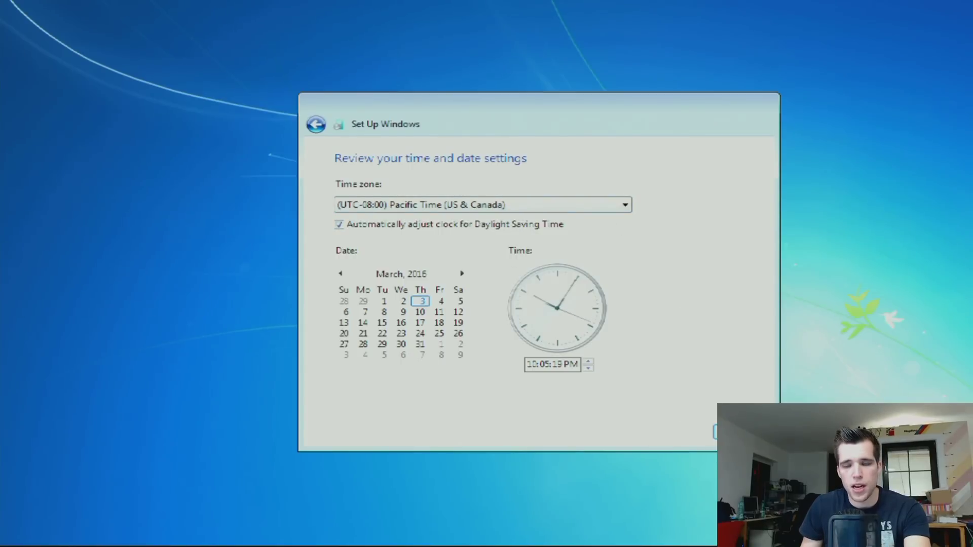
{"action": "left_click", "coordinate": [735, 433]}
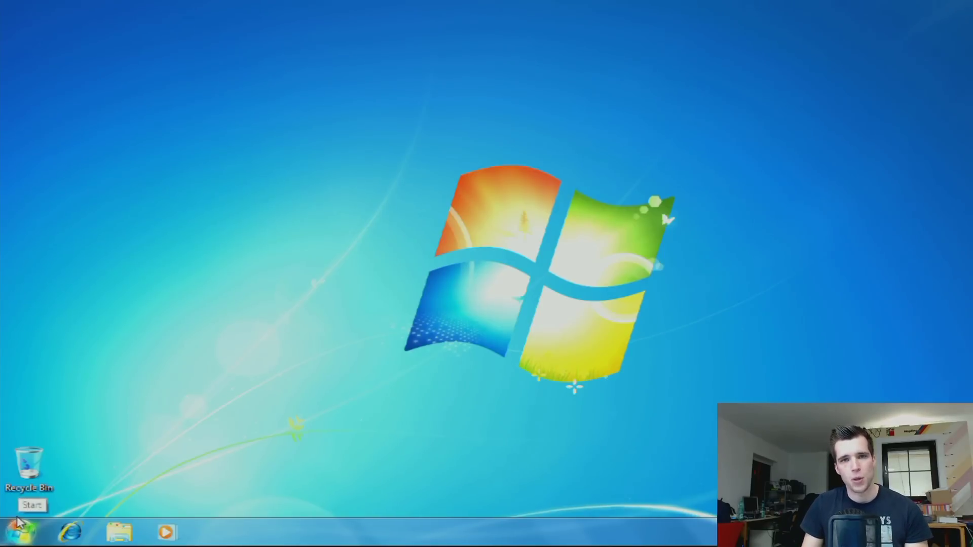
Step: Open the Computer window from the new desktop to check the hard disk and removable drives, and close it
{"action": "left_click_drag", "start_coordinate": [254, 138], "coordinate": [784, 419]}
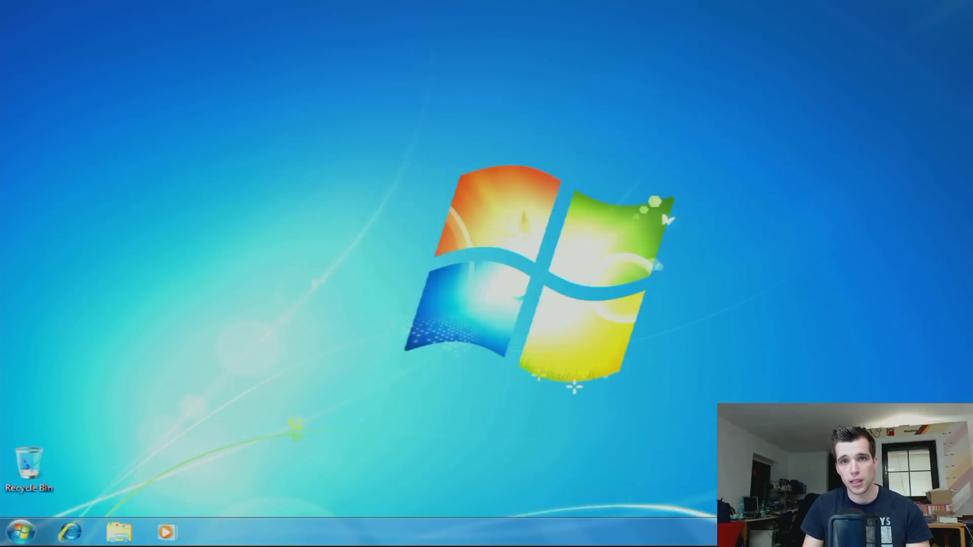
{"action": "left_click", "coordinate": [20, 531]}
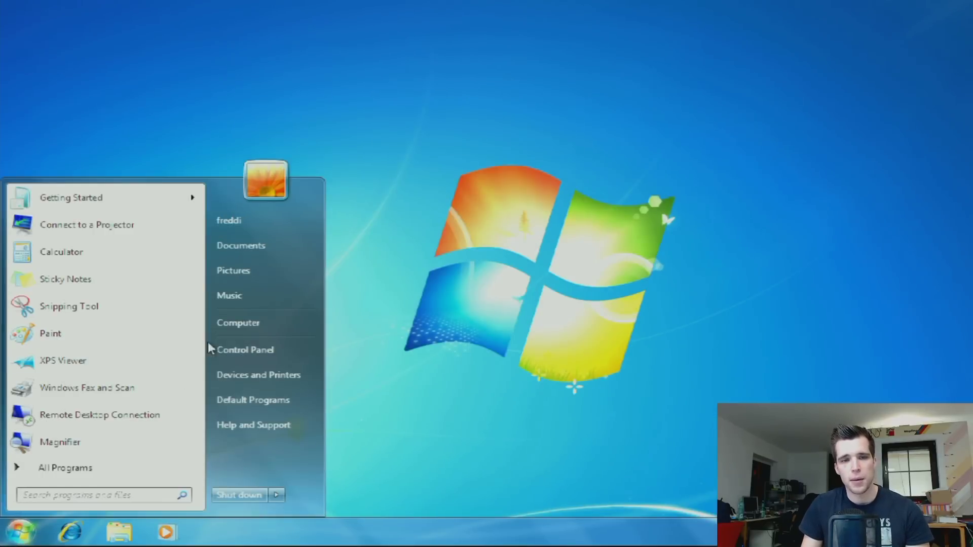
{"action": "left_click", "coordinate": [228, 325]}
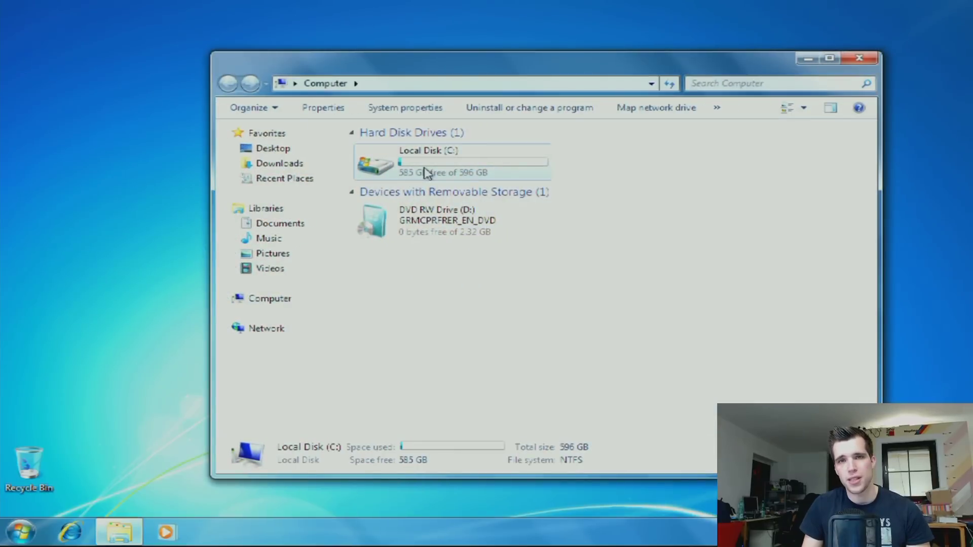
{"action": "left_click_drag", "start_coordinate": [7, 152], "coordinate": [190, 346]}
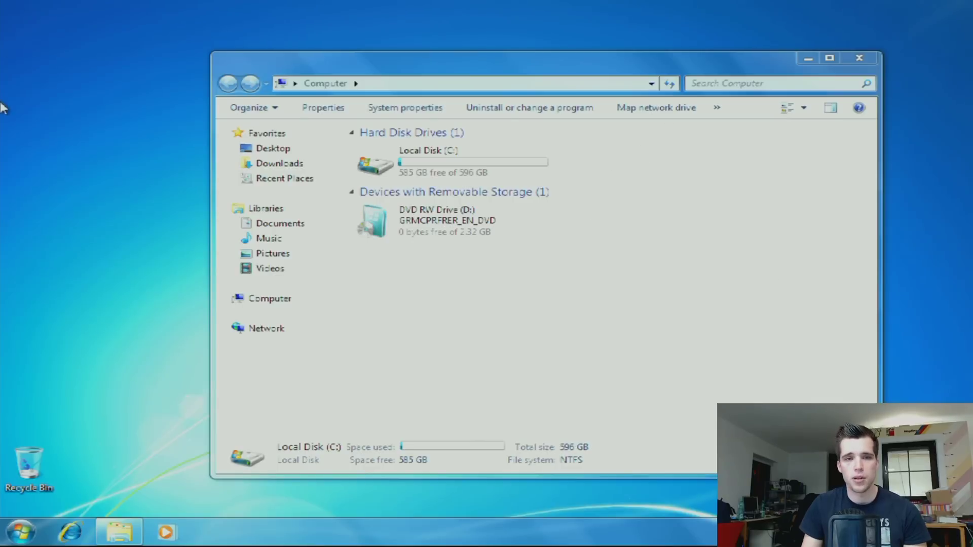
{"action": "left_click", "coordinate": [860, 58]}
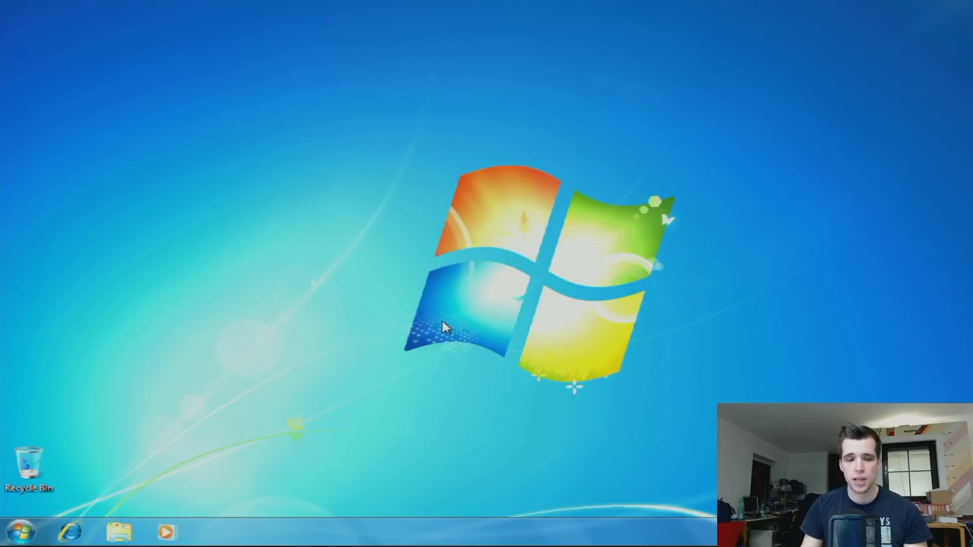
{"action": "key", "text": "super"}
{"action": "key", "text": "super"}
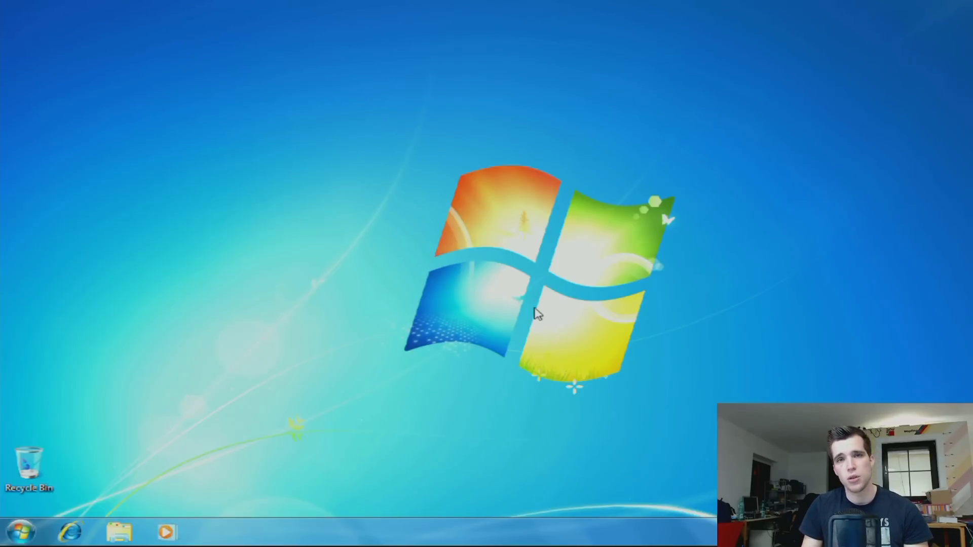